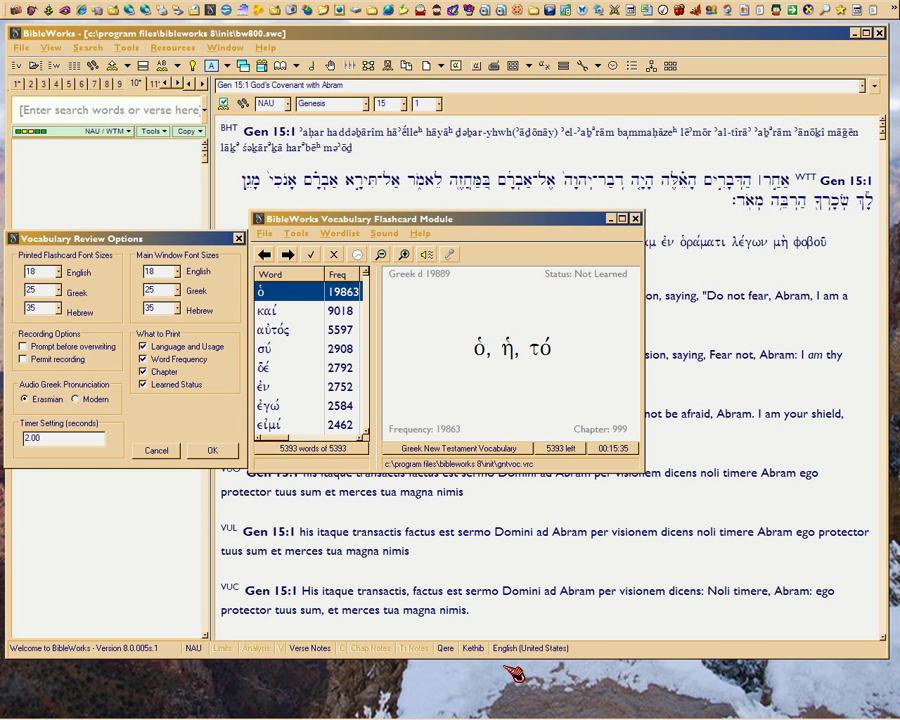
Step: Set Audio Greek Pronunciation to Modern in the Vocabulary Review Options
{"action": "mouse_move", "coordinate": [515, 716]}
{"action": "left_click", "coordinate": [157, 241]}
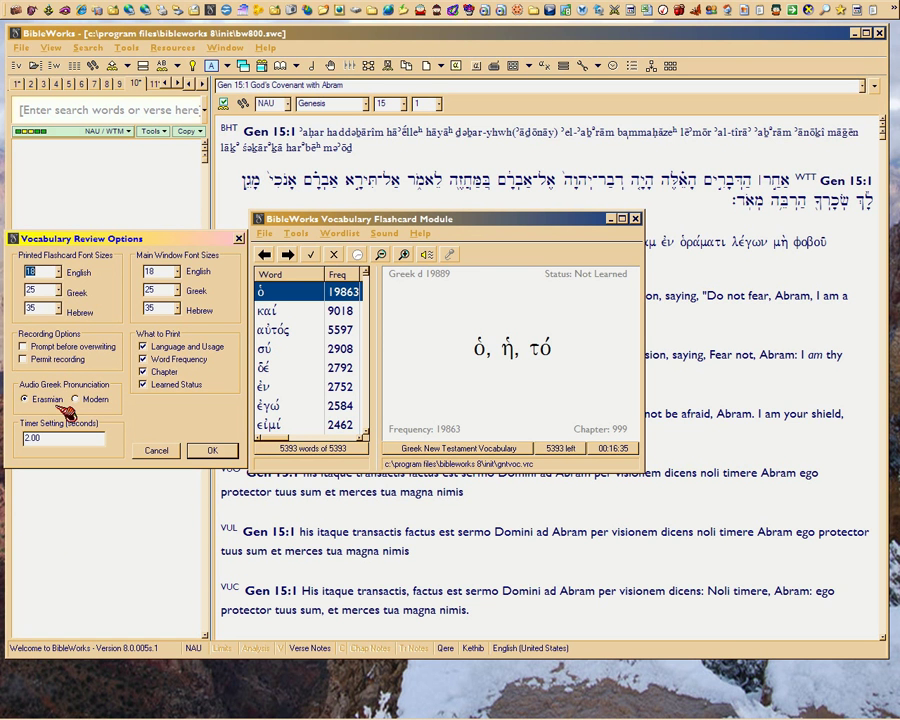
{"action": "left_click", "coordinate": [88, 400]}
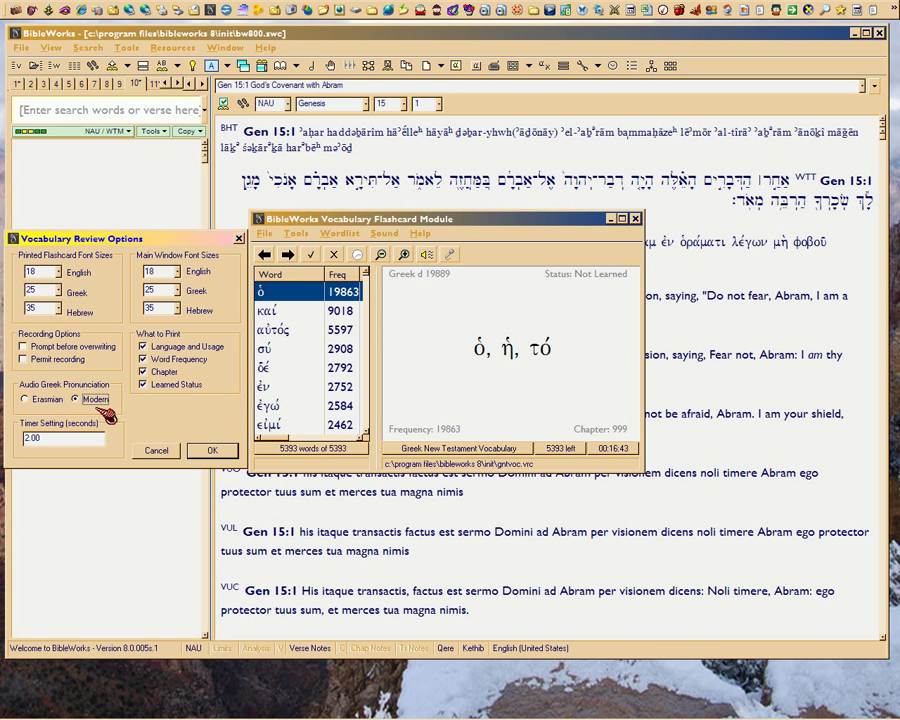
{"action": "left_click", "coordinate": [30, 400]}
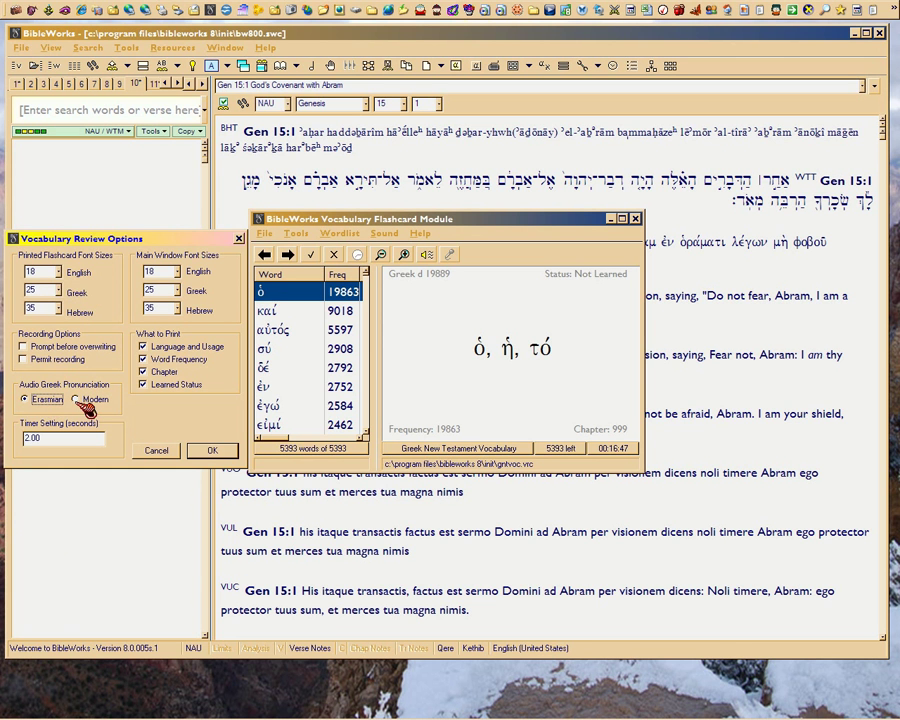
{"action": "left_click", "coordinate": [76, 399]}
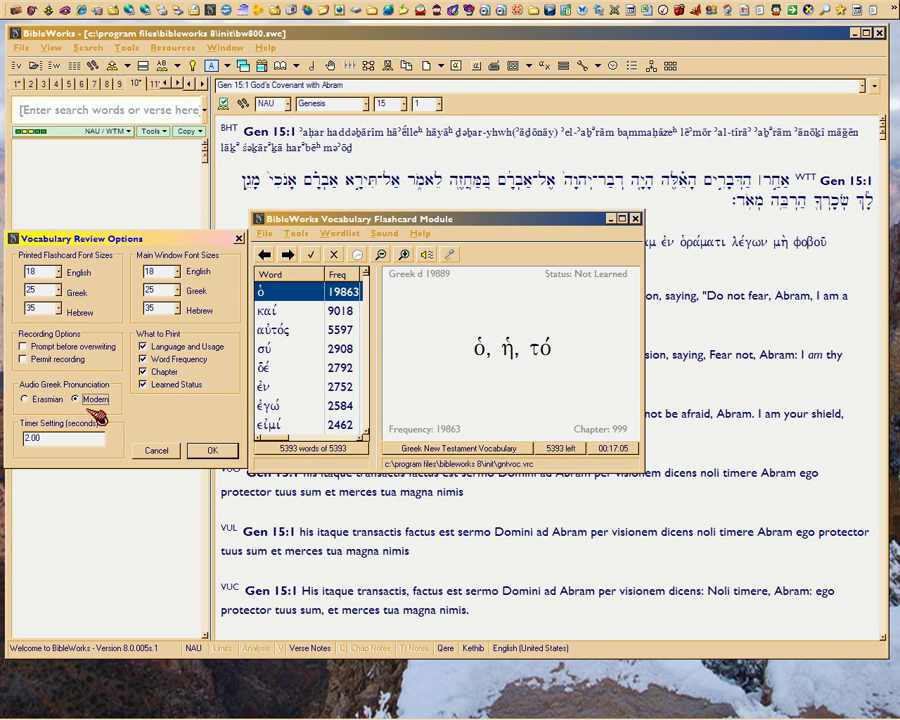
Step: Keep Modern pronunciation and show εἰμί (frequency 2462) on the flashcard
{"action": "mouse_move", "coordinate": [220, 716]}
{"action": "left_click", "coordinate": [207, 451]}
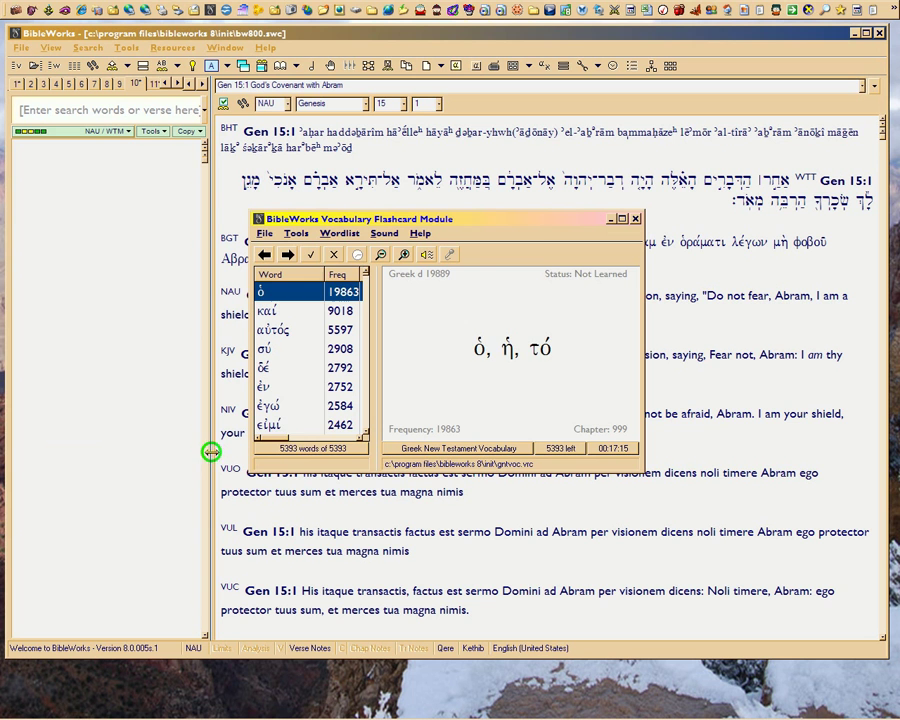
{"action": "left_click", "coordinate": [283, 425]}
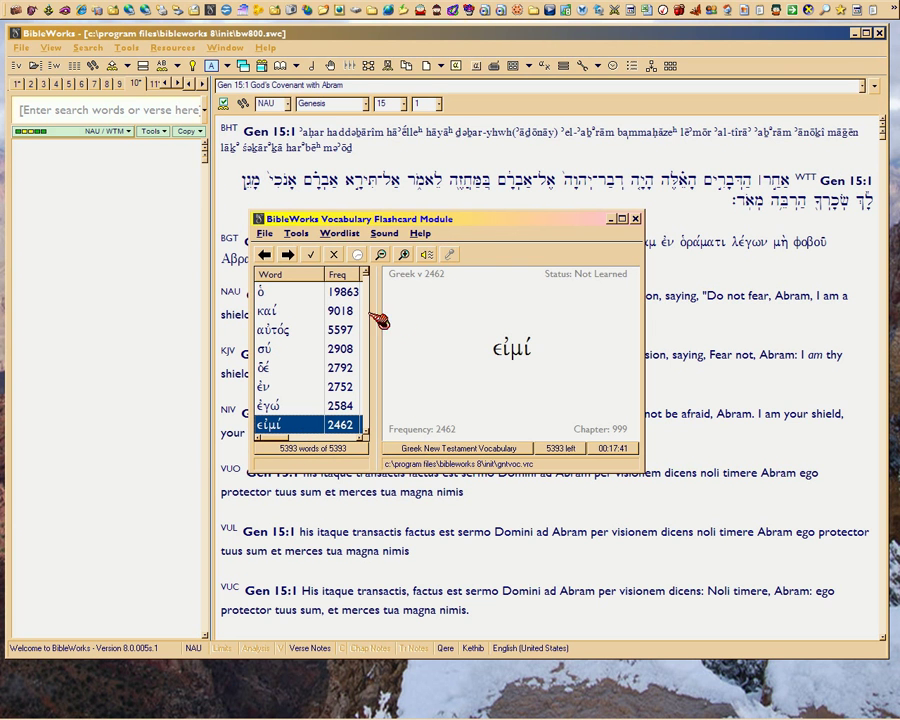
Step: Play the Modern pronunciation of εἰμί with the Play wave file button
{"action": "left_click", "coordinate": [395, 236]}
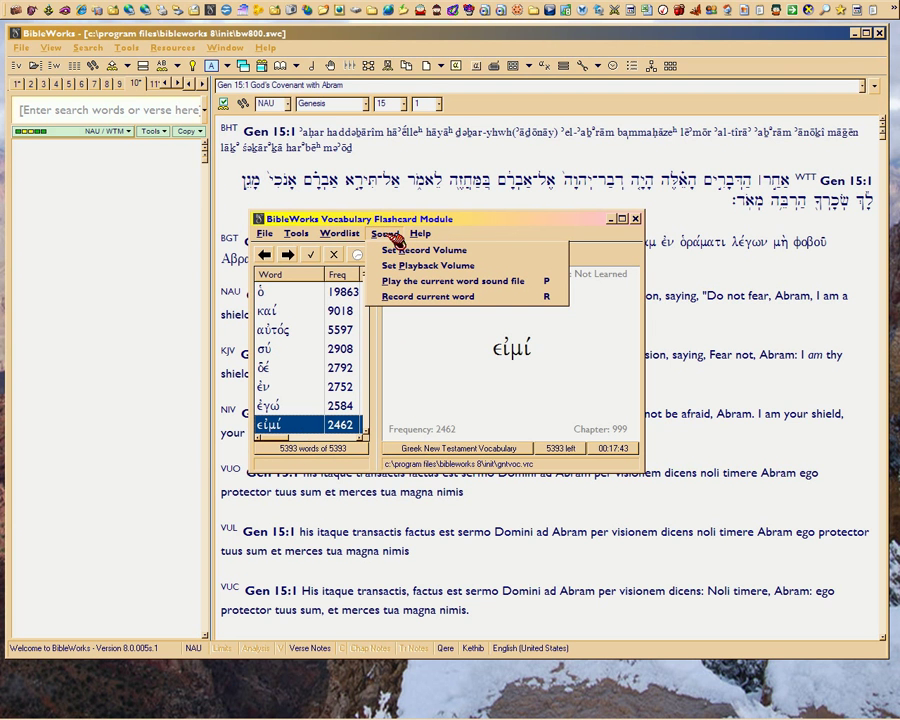
{"action": "left_click", "coordinate": [395, 236]}
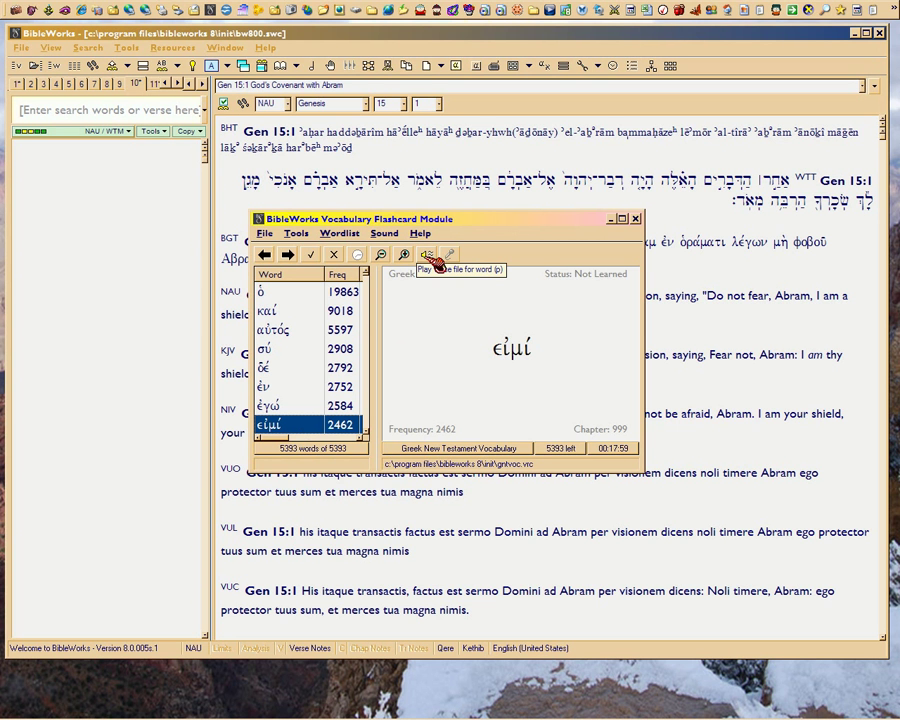
{"action": "left_click", "coordinate": [435, 259]}
Step: Switch Greek pronunciation back to Erasmian and replay εἰμί's audio twice
{"action": "left_click", "coordinate": [300, 236]}
{"action": "left_click", "coordinate": [318, 252]}
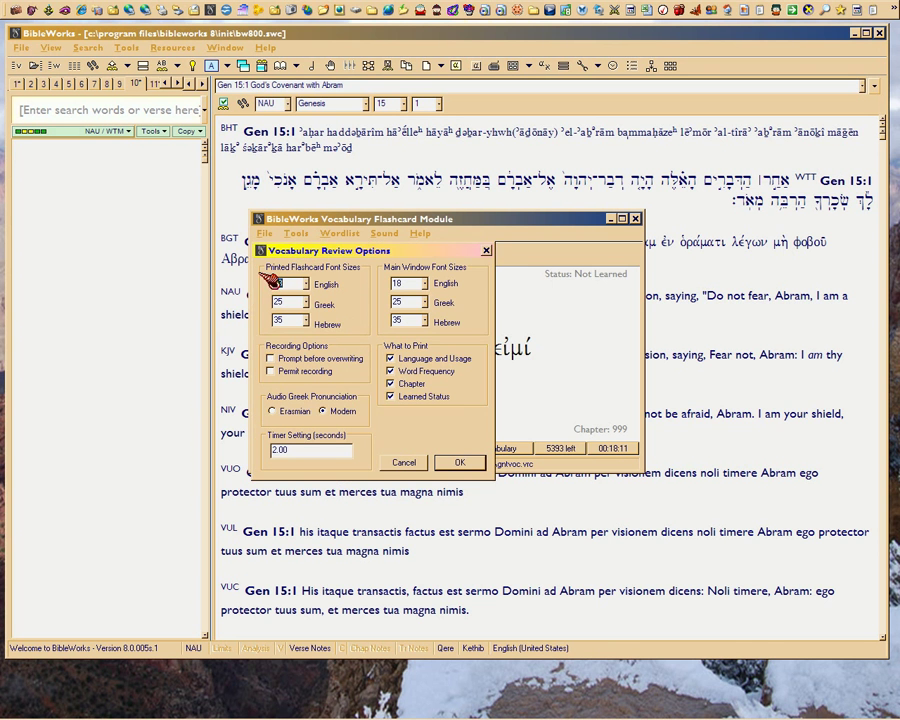
{"action": "mouse_move", "coordinate": [378, 237]}
{"action": "left_mouse_down"}
{"action": "mouse_move", "coordinate": [155, 225]}
{"action": "mouse_move", "coordinate": [100, 210]}
{"action": "left_mouse_up"}
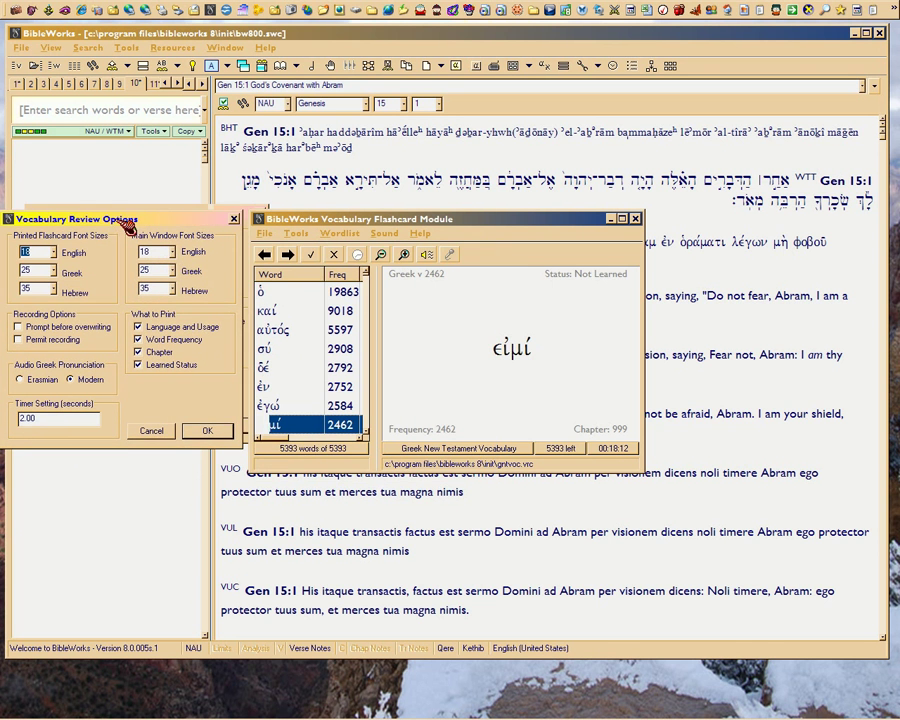
{"action": "left_click", "coordinate": [20, 377]}
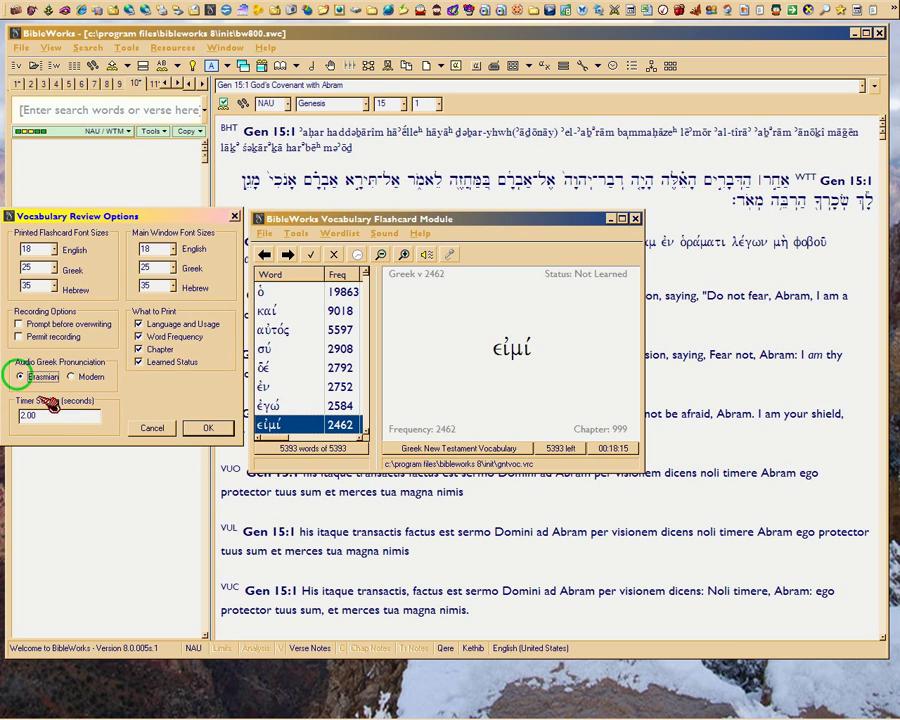
{"action": "left_click", "coordinate": [207, 429]}
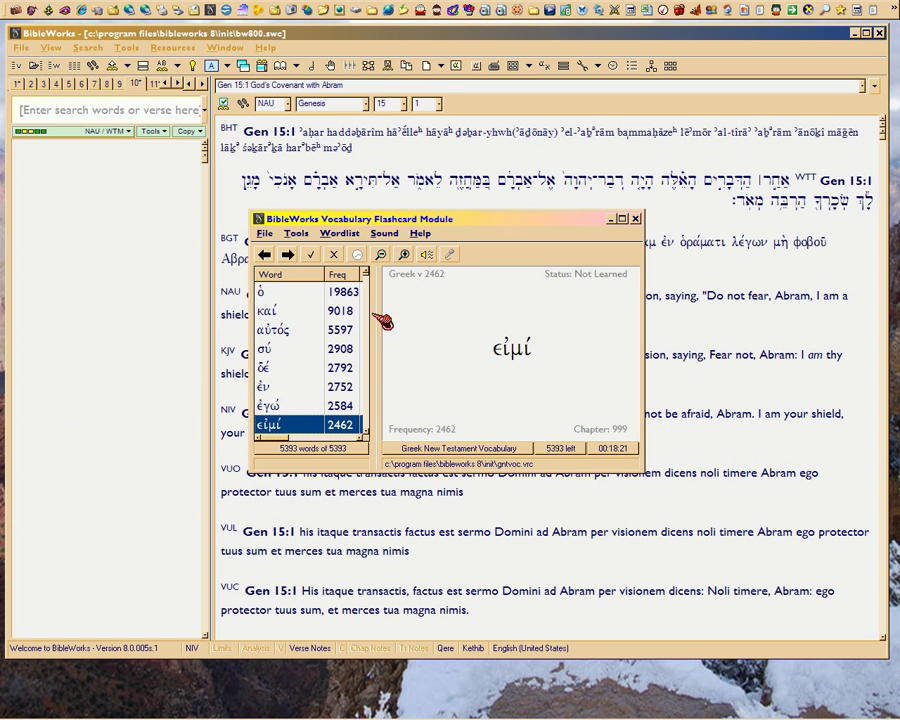
{"action": "left_click", "coordinate": [438, 259]}
{"action": "left_click", "coordinate": [430, 255]}
{"action": "left_click", "coordinate": [296, 233]}
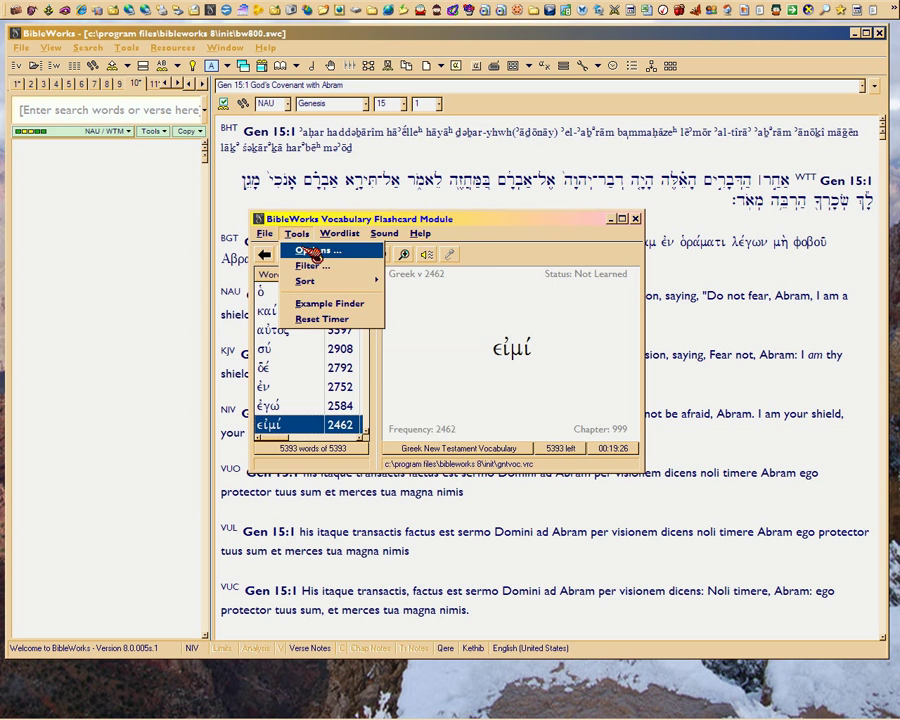
{"action": "left_click", "coordinate": [303, 250]}
{"action": "left_click_drag", "start_coordinate": [373, 257], "coordinate": [123, 214]}
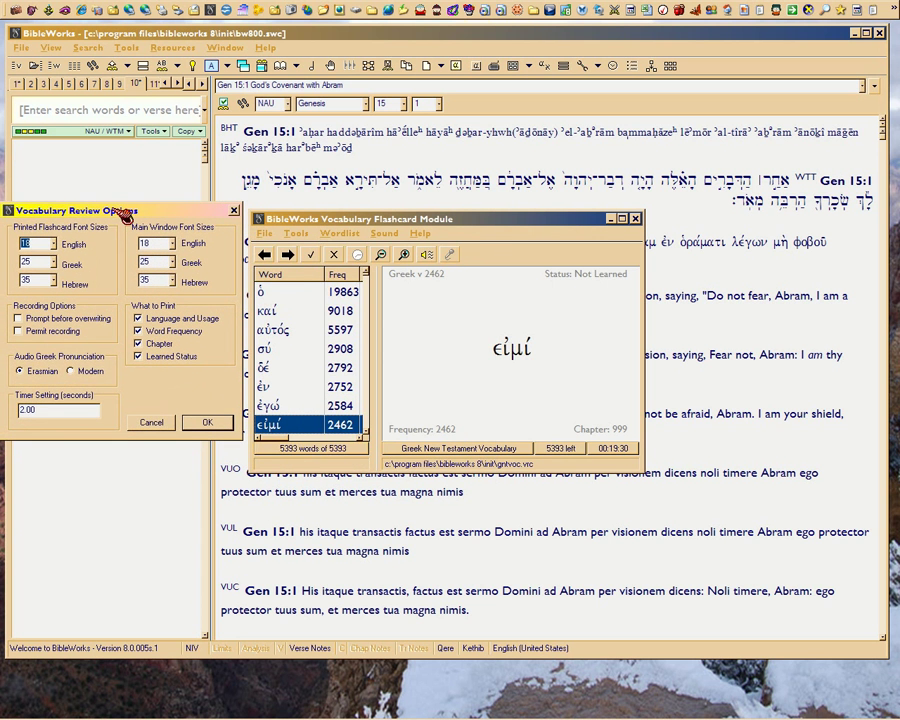
{"action": "left_click", "coordinate": [72, 371]}
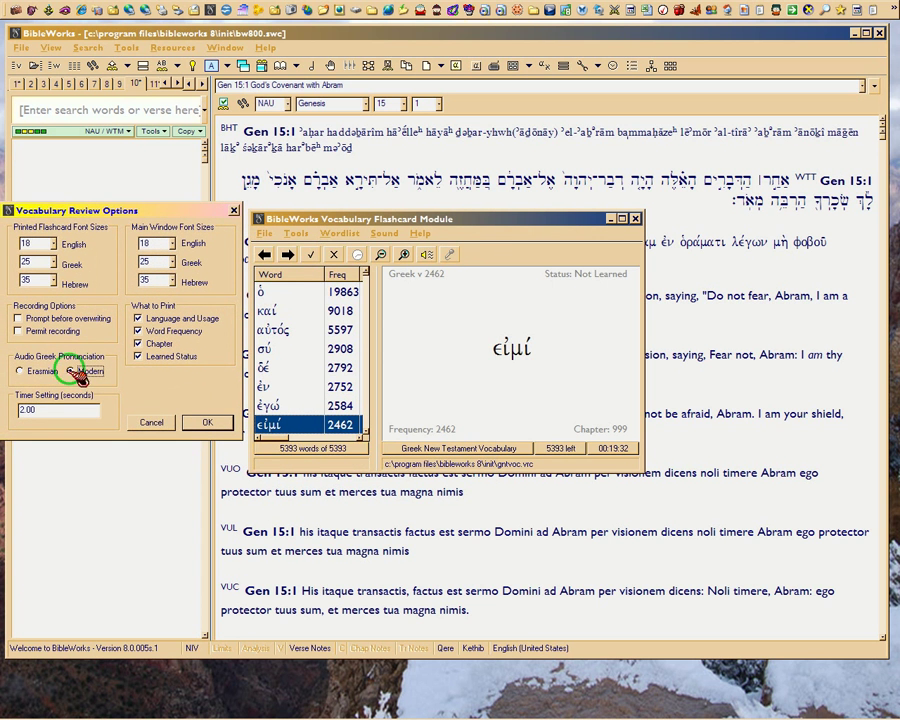
{"action": "left_click", "coordinate": [19, 371]}
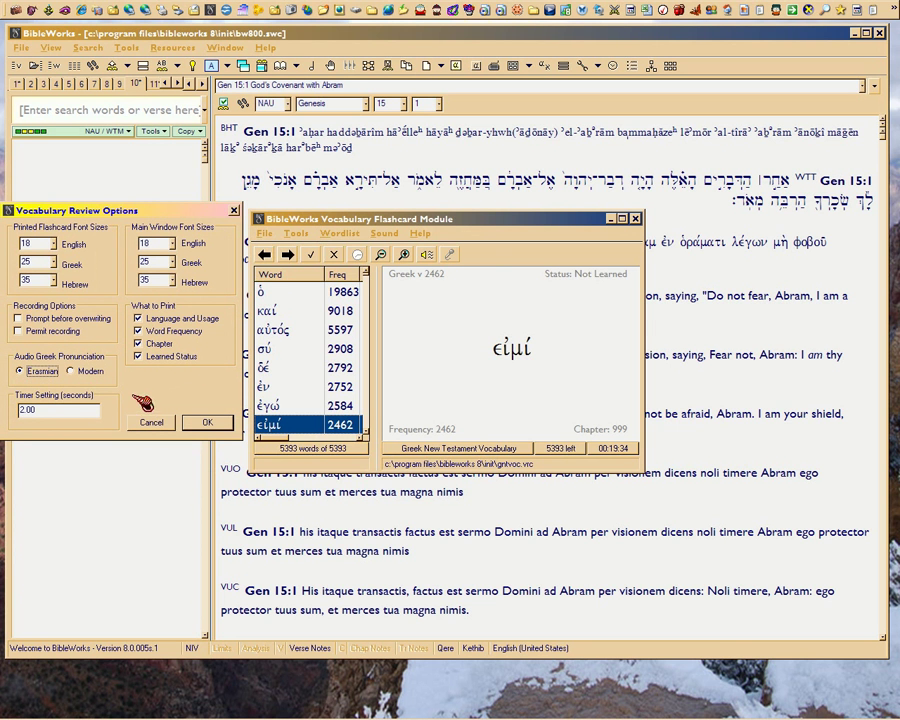
{"action": "left_click", "coordinate": [20, 332]}
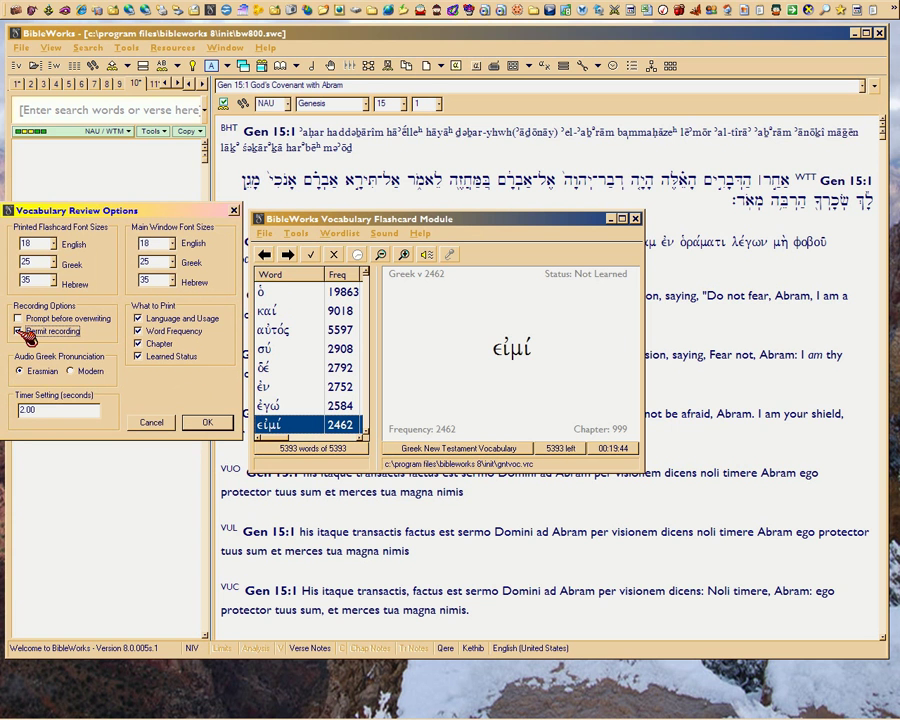
{"action": "left_click", "coordinate": [19, 331]}
{"action": "left_click", "coordinate": [206, 424]}
{"action": "left_click", "coordinate": [40, 409]}
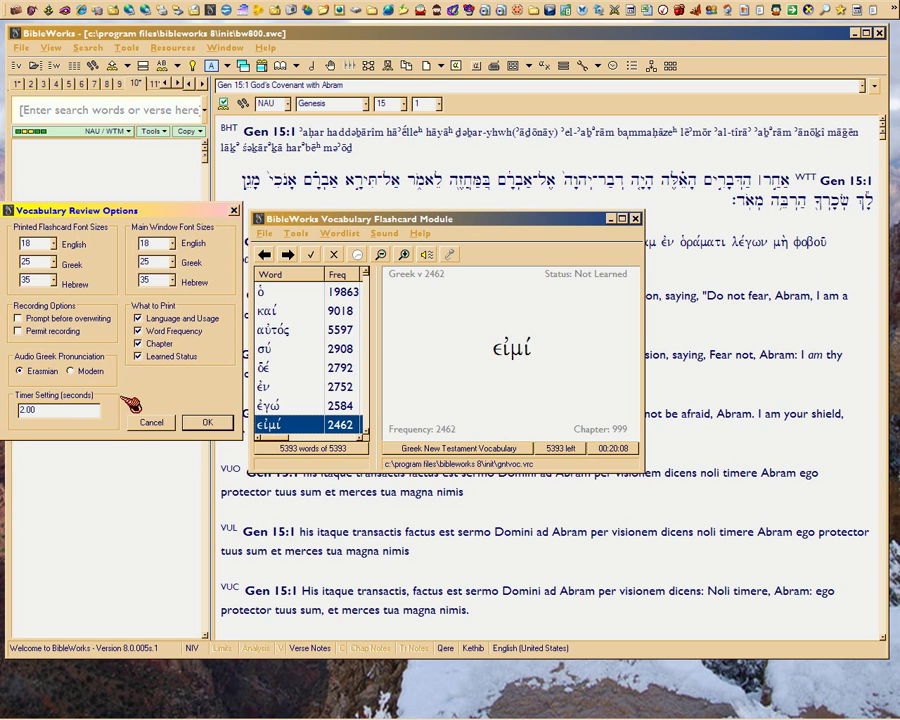
{"action": "left_click", "coordinate": [55, 245]}
{"action": "left_click", "coordinate": [57, 245]}
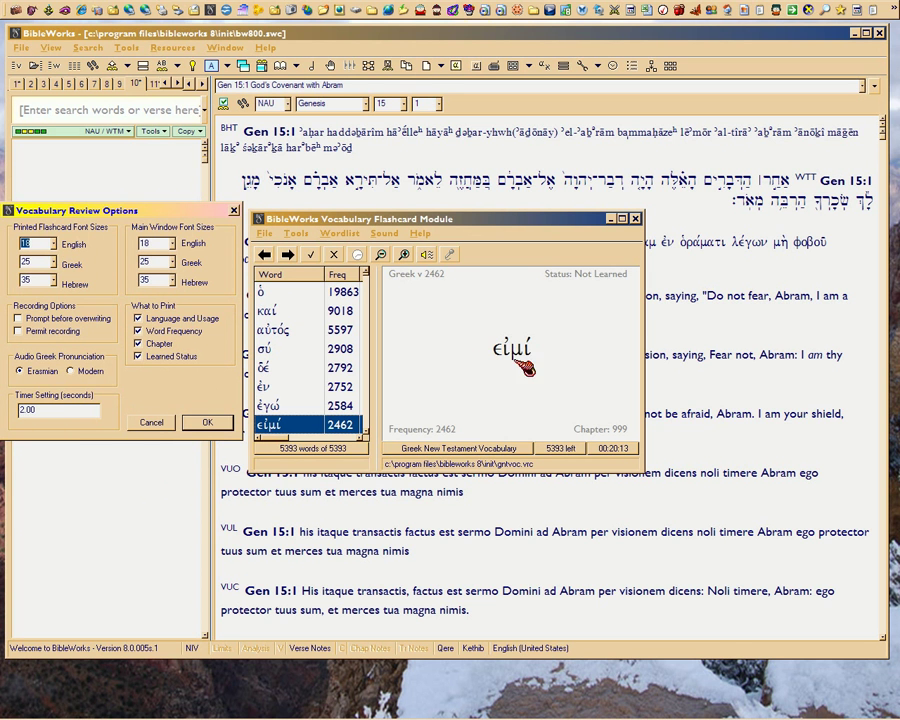
{"action": "left_click", "coordinate": [55, 262]}
{"action": "left_click", "coordinate": [57, 263]}
{"action": "left_click", "coordinate": [55, 281]}
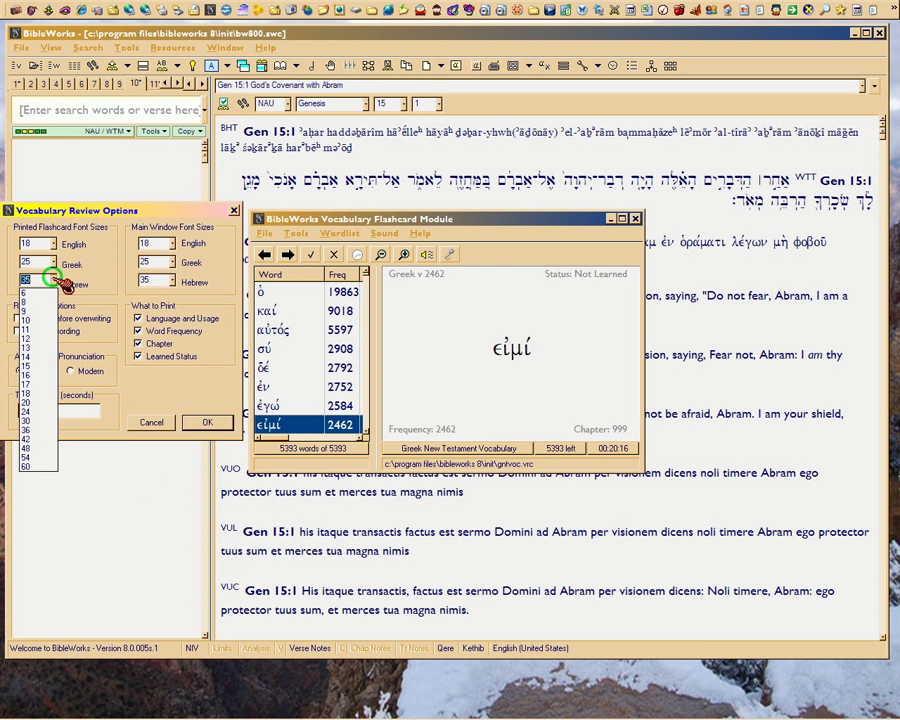
{"action": "left_click", "coordinate": [56, 280]}
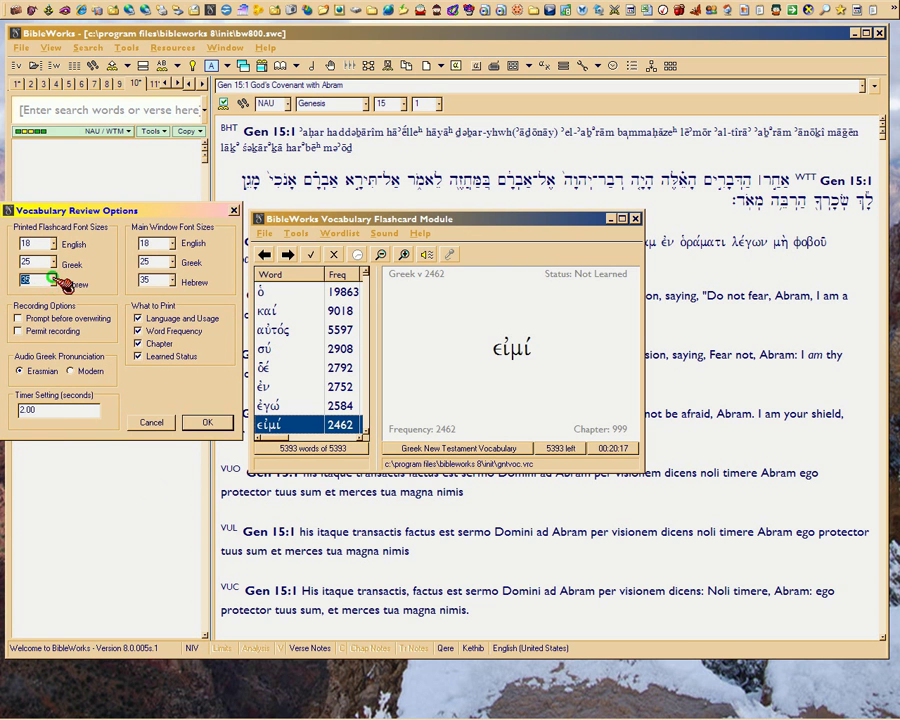
{"action": "left_click", "coordinate": [155, 424]}
{"action": "left_click", "coordinate": [206, 422]}
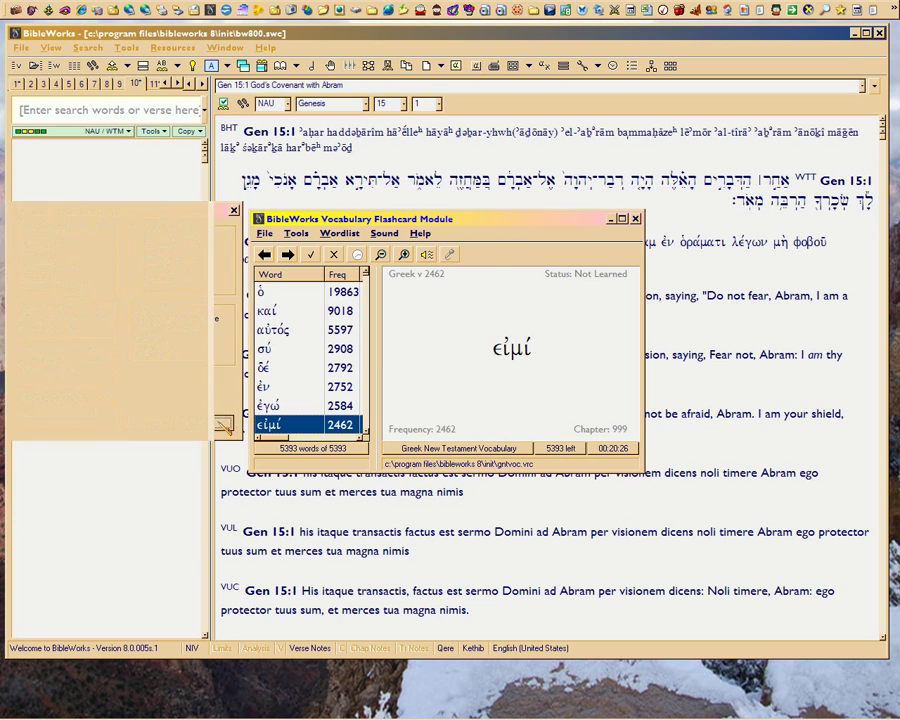
{"action": "left_click", "coordinate": [266, 234]}
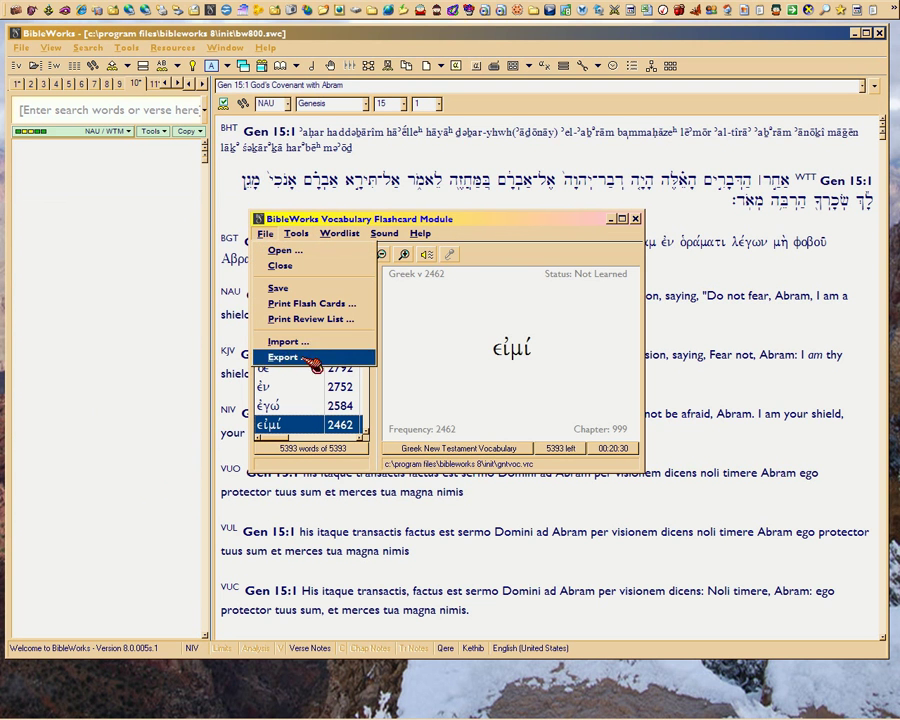
{"action": "mouse_move", "coordinate": [300, 234]}
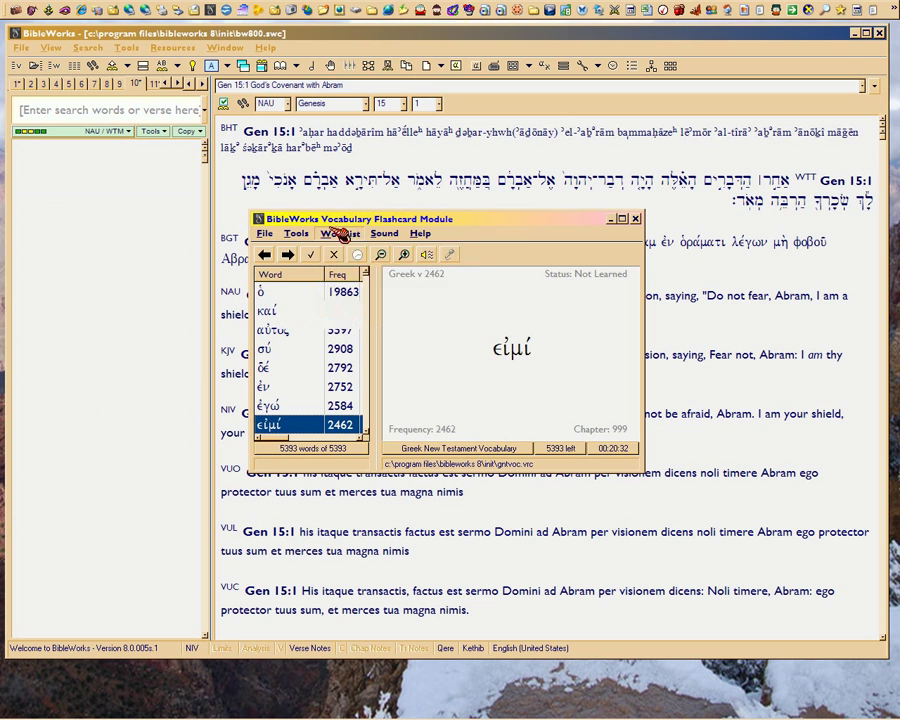
{"action": "mouse_move", "coordinate": [340, 234]}
{"action": "mouse_move", "coordinate": [389, 237]}
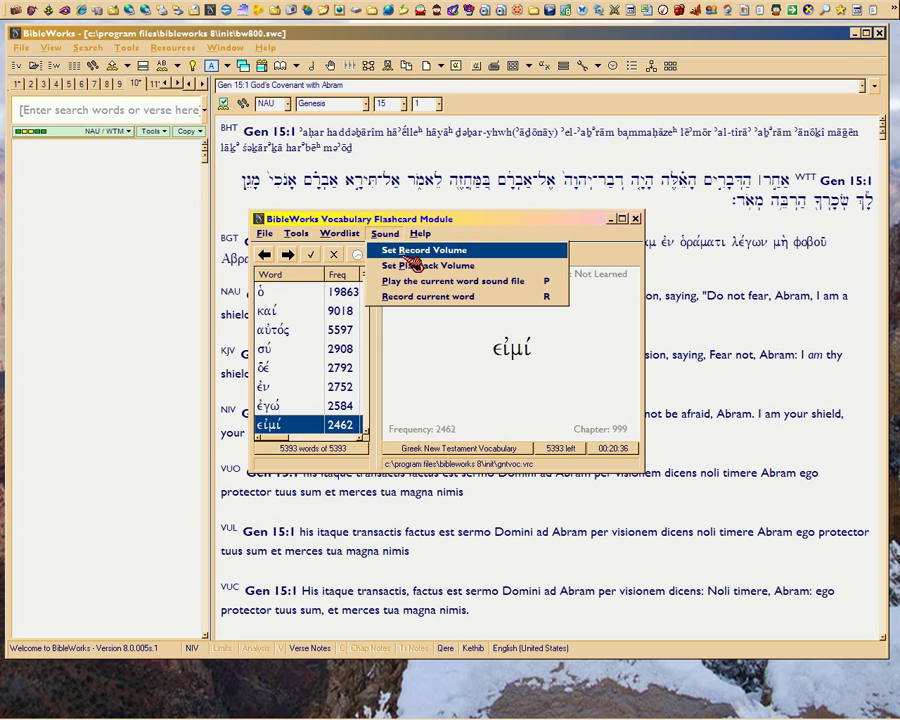
{"action": "left_click", "coordinate": [385, 234]}
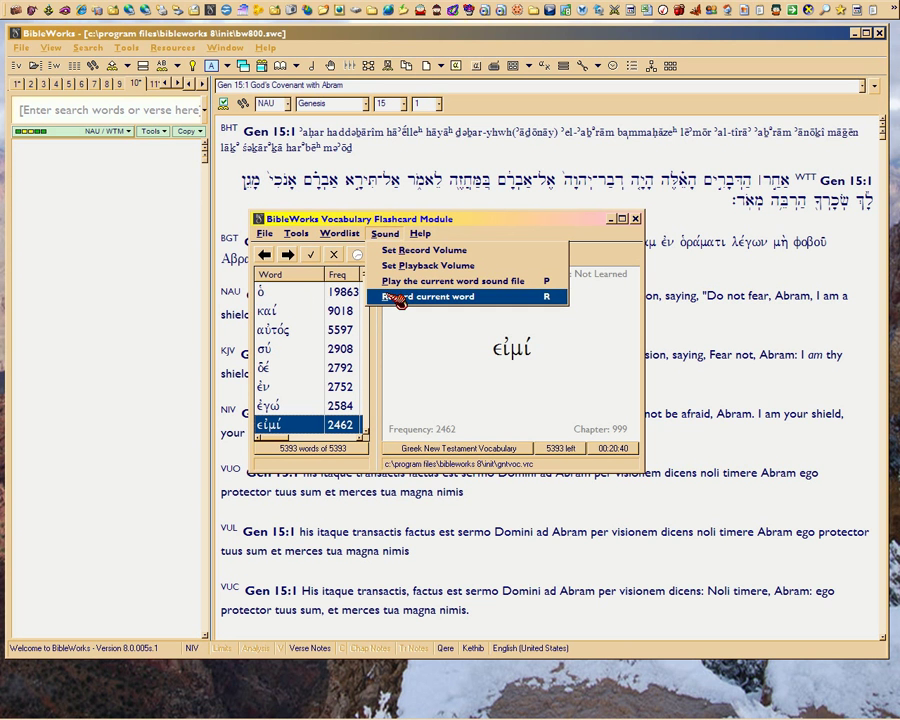
{"action": "left_click", "coordinate": [404, 235]}
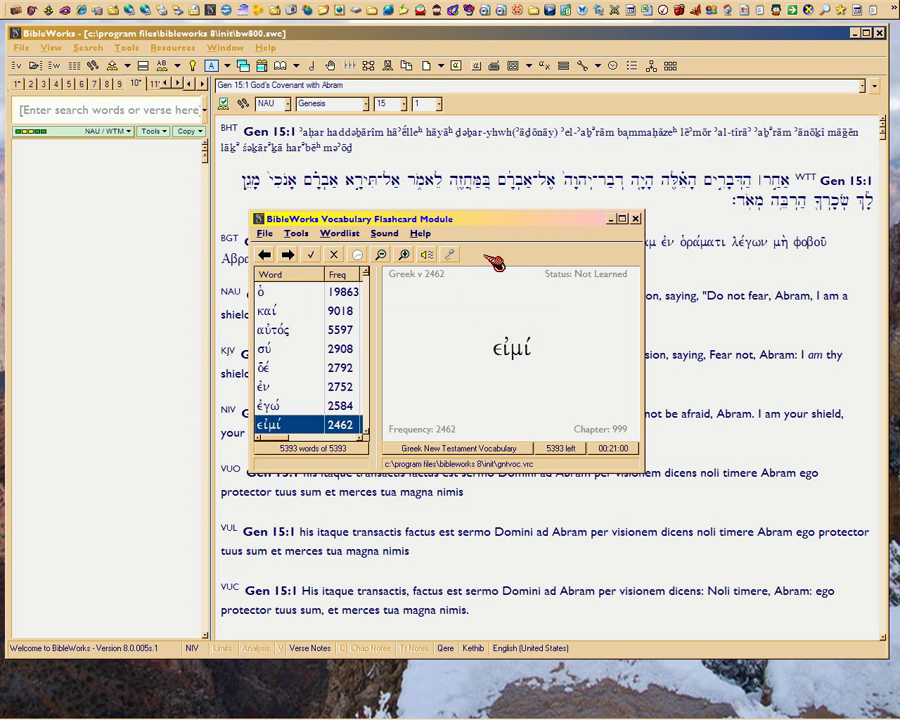
Step: Load Futato basic.vrc, a 219-word Hebrew list starting with לְ, into the flashcards
{"action": "left_click", "coordinate": [477, 450]}
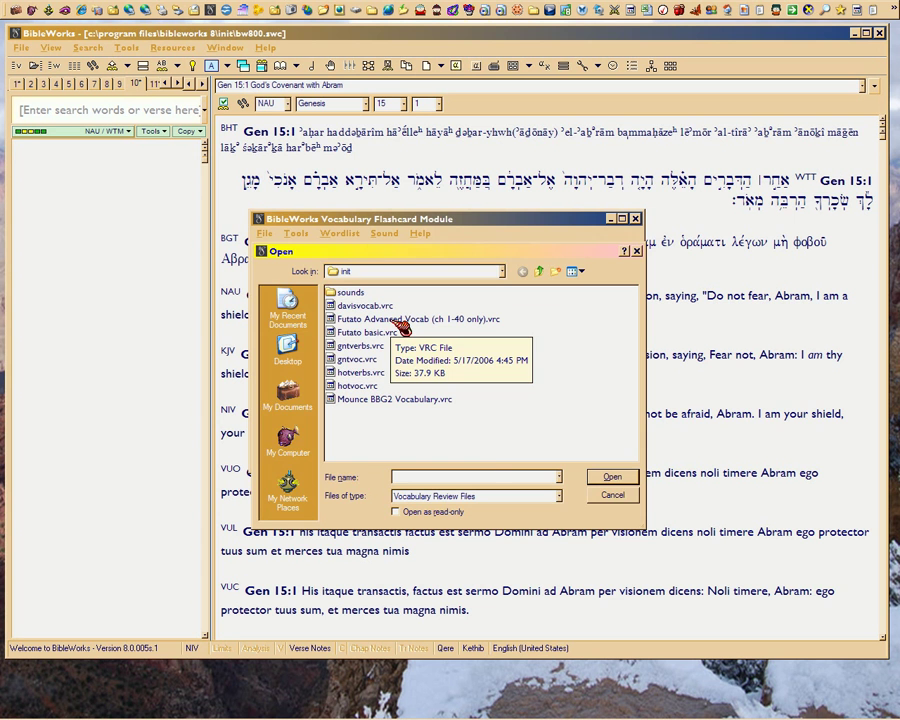
{"action": "left_click", "coordinate": [615, 495]}
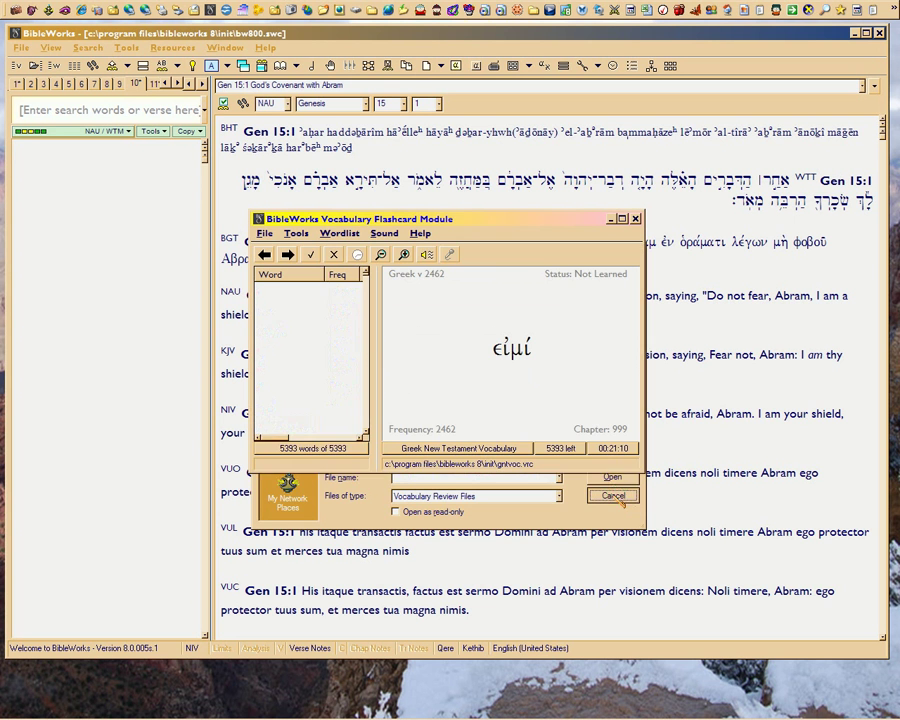
{"action": "left_click", "coordinate": [445, 450]}
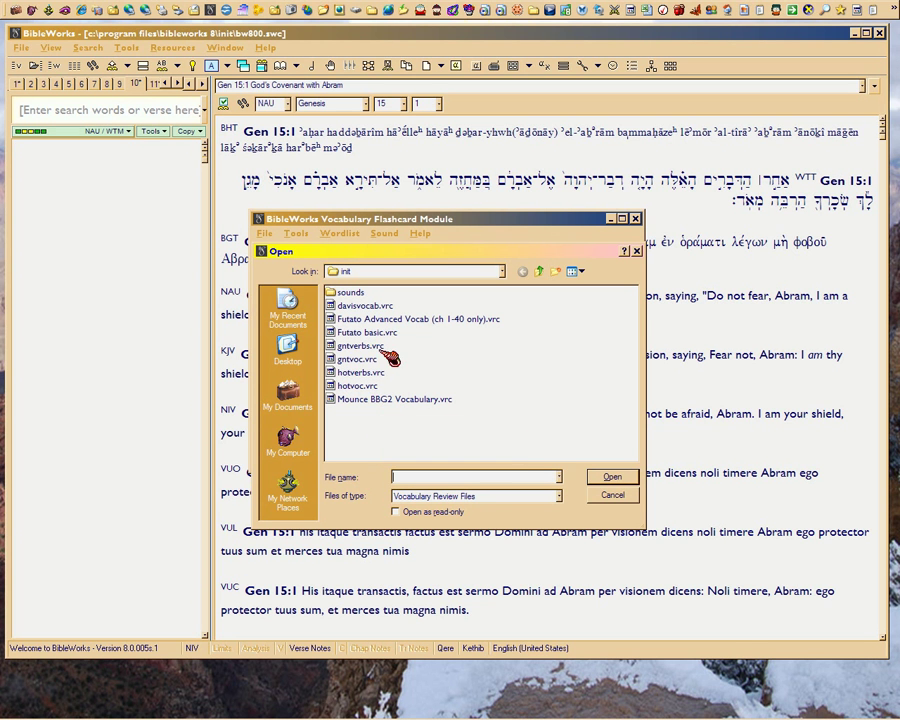
{"action": "left_click", "coordinate": [386, 335]}
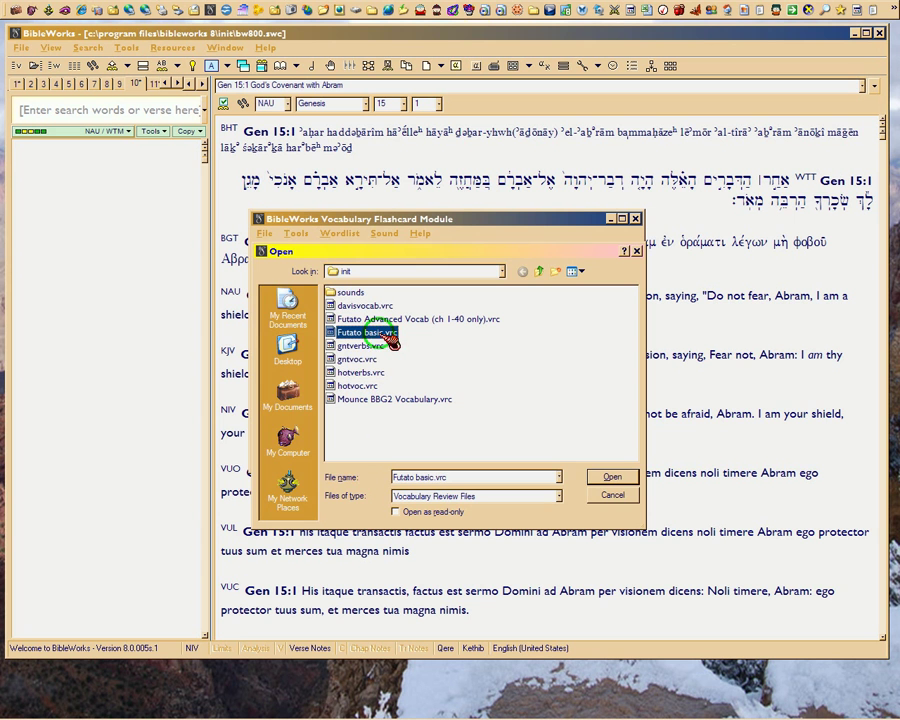
{"action": "left_click", "coordinate": [613, 478]}
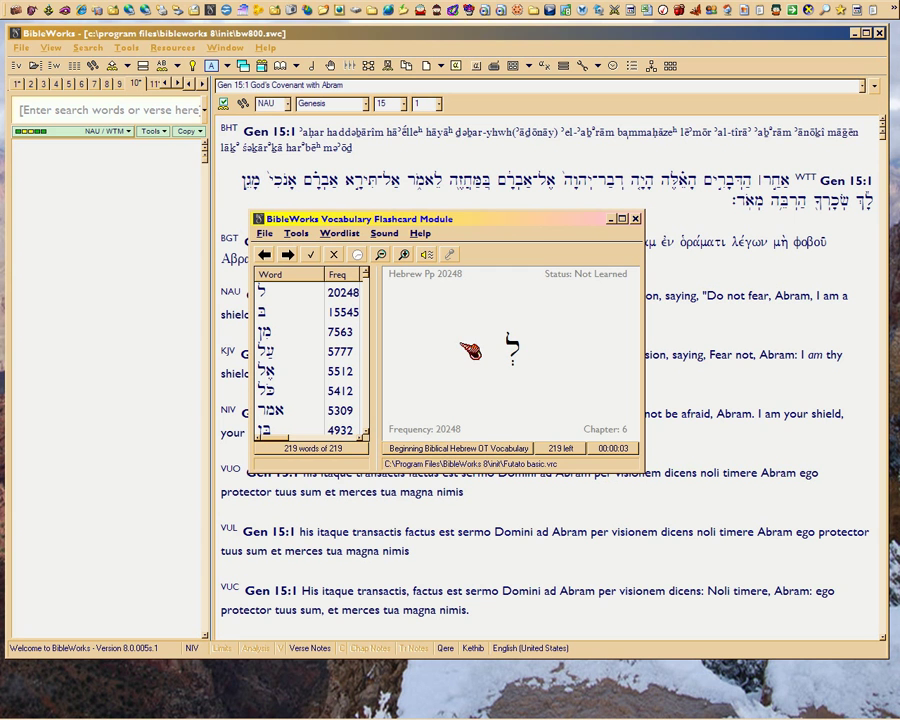
{"action": "left_click", "coordinate": [317, 33]}
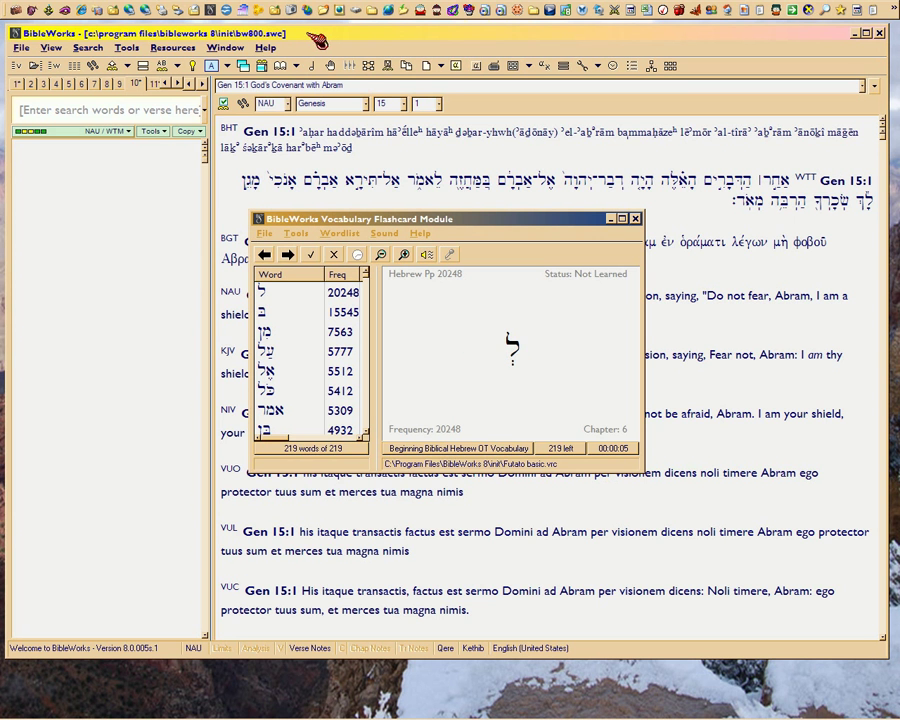
{"action": "left_click", "coordinate": [126, 47]}
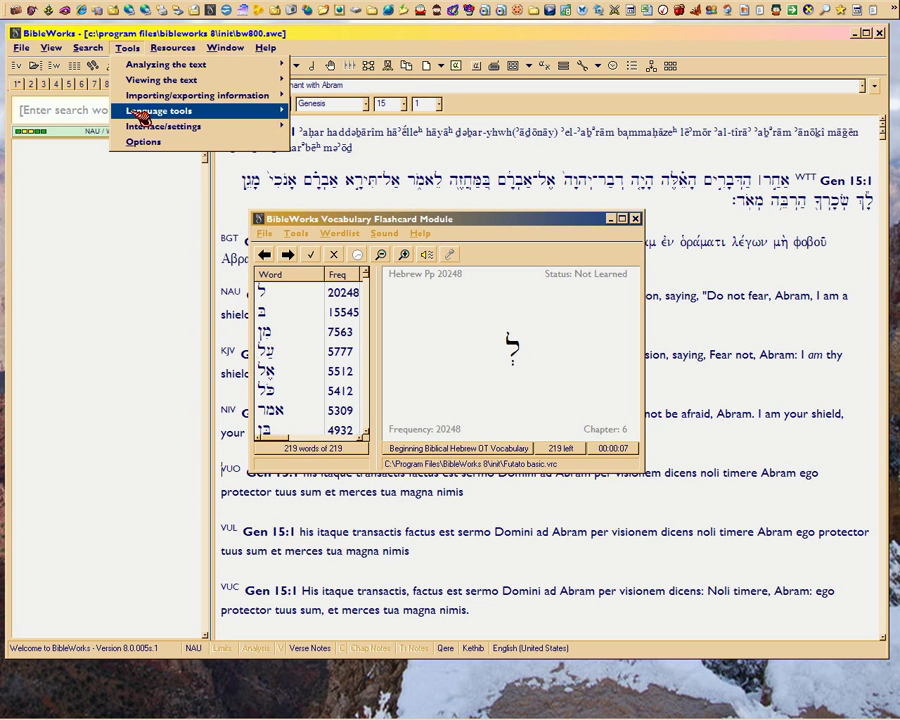
{"action": "mouse_move", "coordinate": [141, 116]}
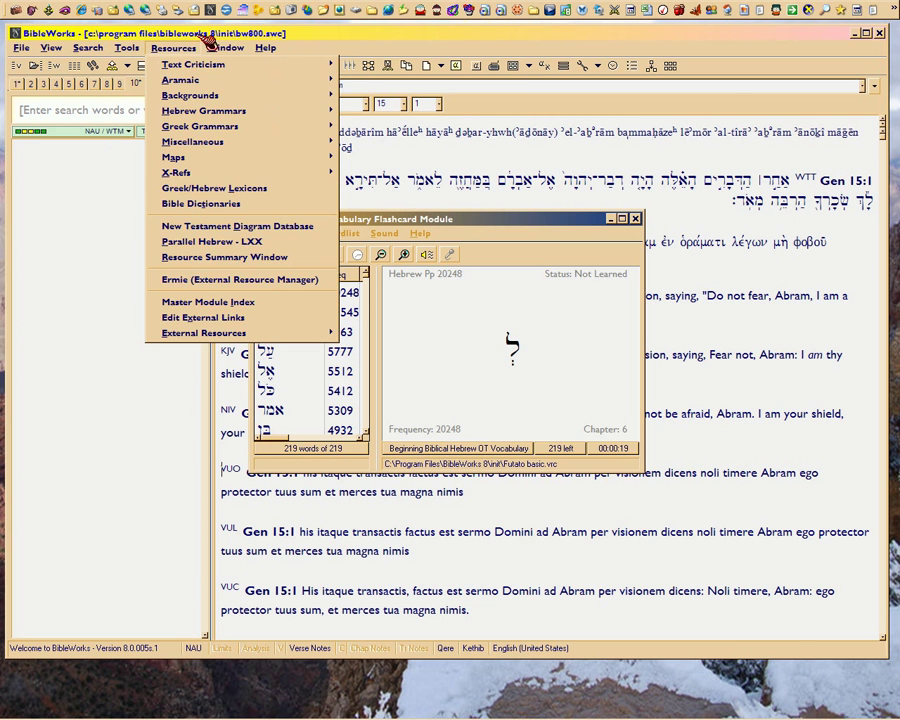
{"action": "left_click", "coordinate": [146, 30]}
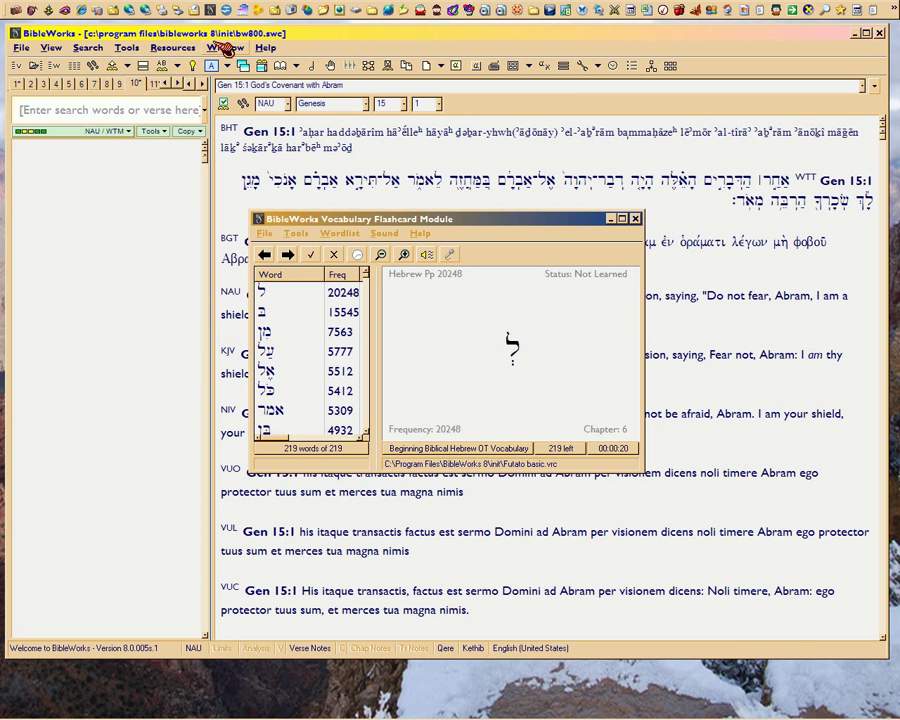
Step: Check the vocabulary list chooser without loading anything, then show the module's File menu
{"action": "left_click", "coordinate": [435, 449]}
{"action": "left_click", "coordinate": [437, 450]}
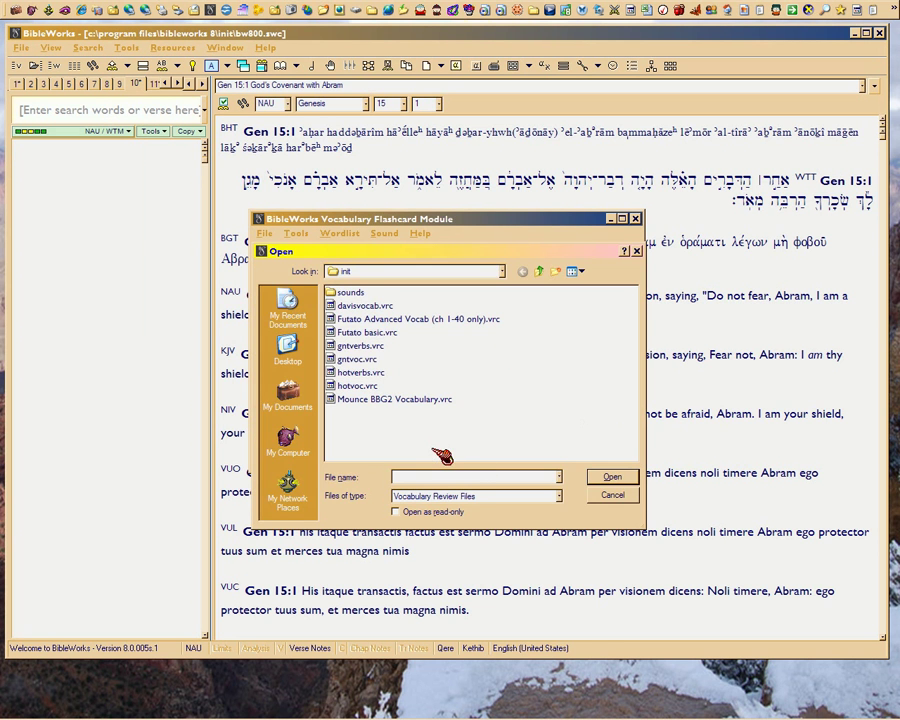
{"action": "left_click", "coordinate": [612, 494]}
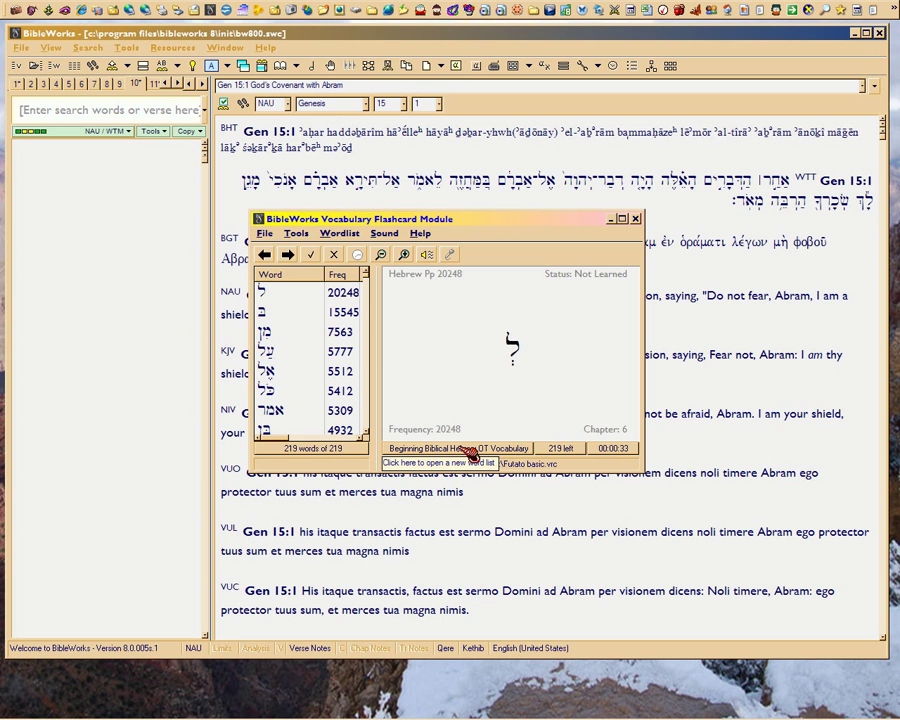
{"action": "left_click", "coordinate": [268, 238]}
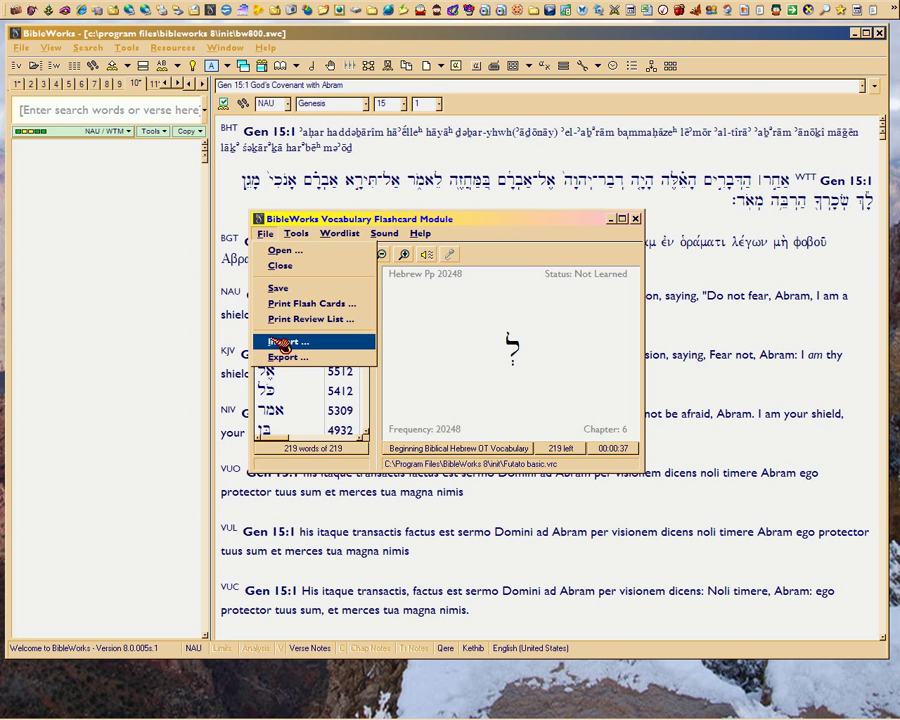
Step: Look over the Tools, Wordlist and Sound menus, then close them
{"action": "mouse_move", "coordinate": [297, 233]}
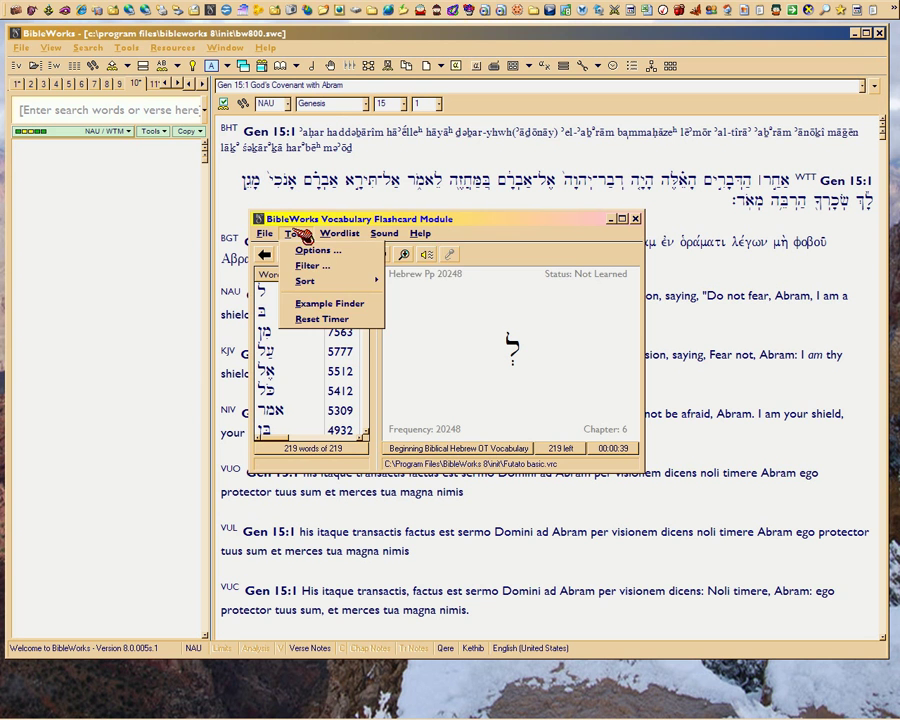
{"action": "mouse_move", "coordinate": [342, 236]}
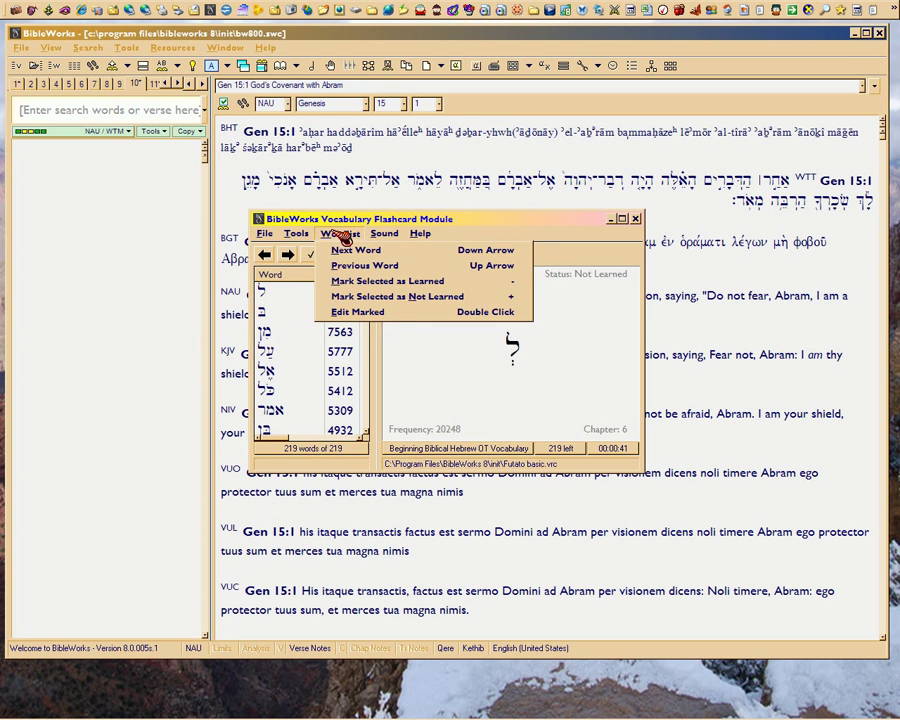
{"action": "mouse_move", "coordinate": [385, 238]}
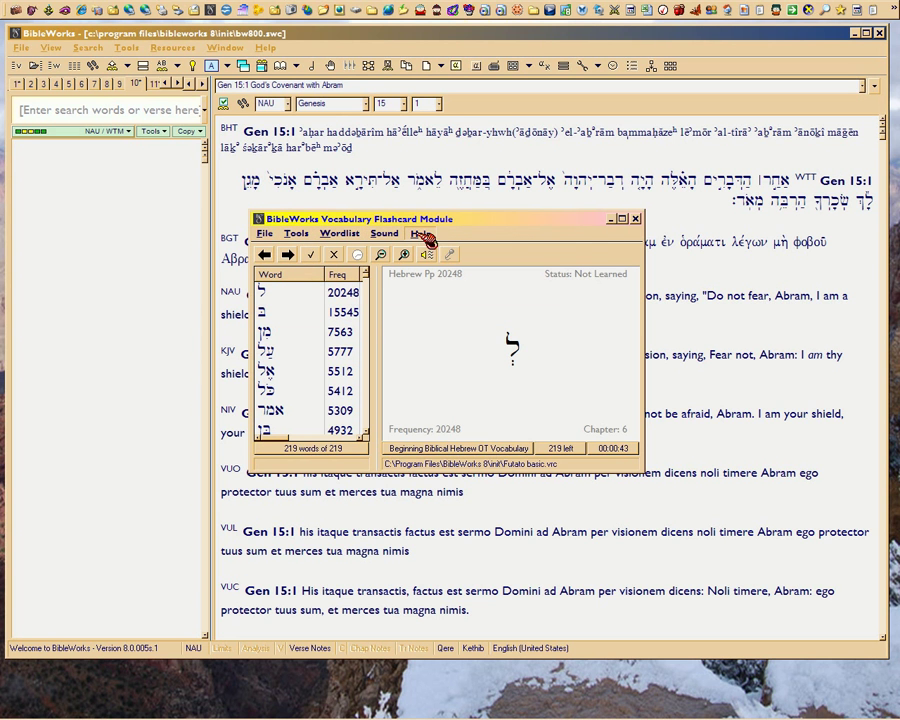
Step: Load davisvocab.vrc, the 5393-word Greek New Testament list starting with Ἀαρών
{"action": "left_click", "coordinate": [460, 452]}
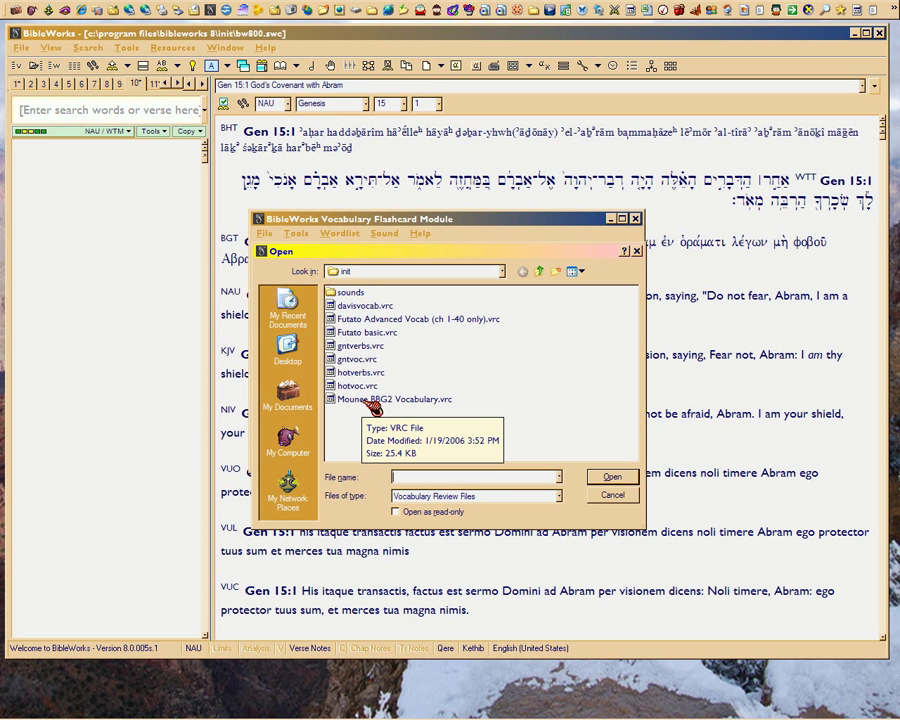
{"action": "left_click", "coordinate": [392, 308]}
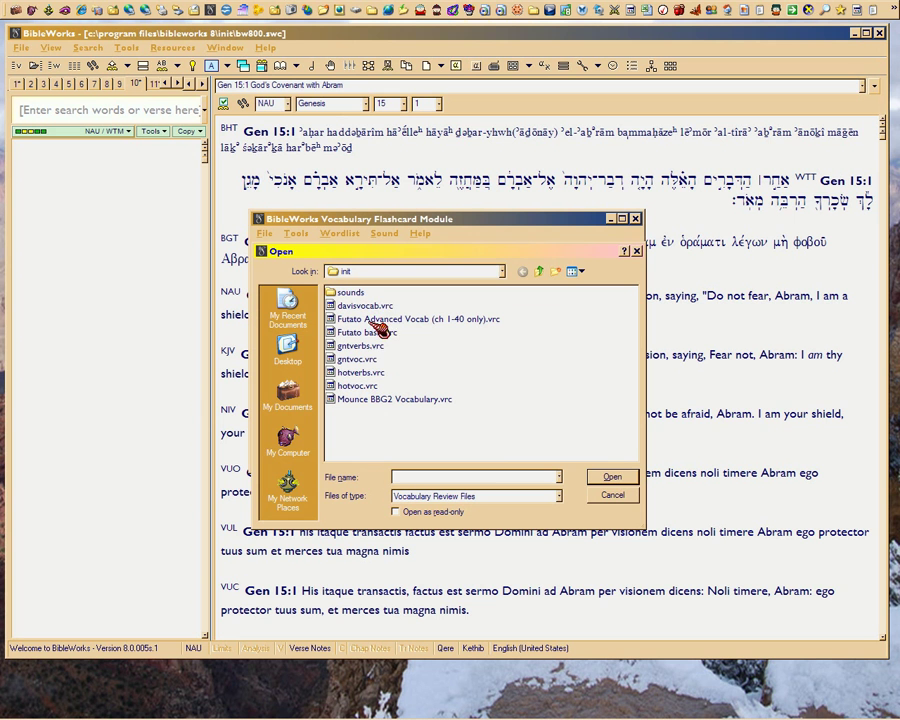
{"action": "left_click", "coordinate": [611, 479]}
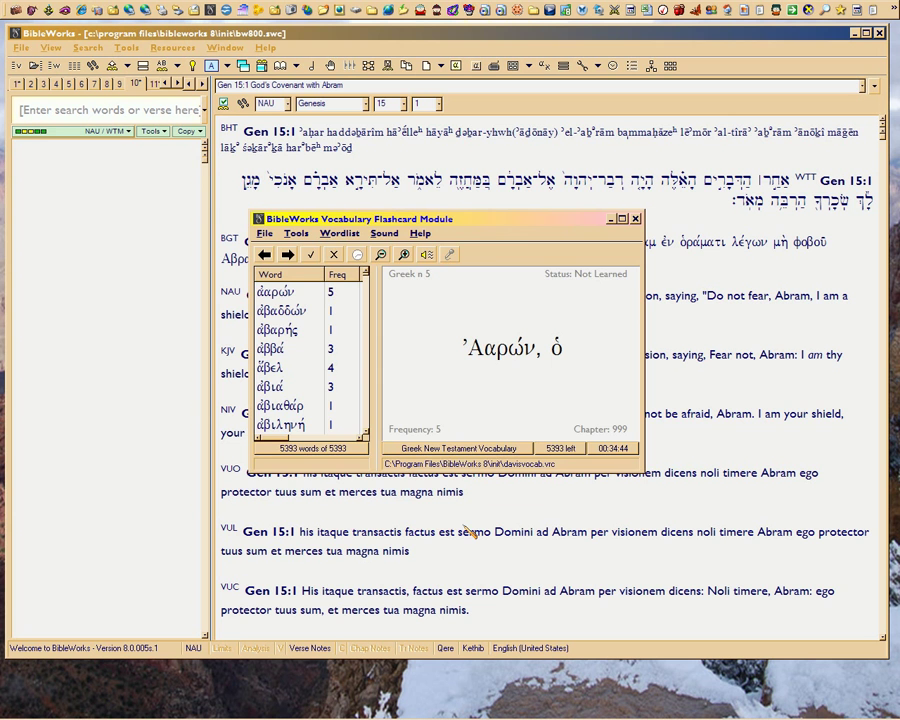
Step: Load Futato Advanced Vocab (ch 1-40 only).vrc, a 390-word Hebrew list
{"action": "left_click", "coordinate": [446, 453]}
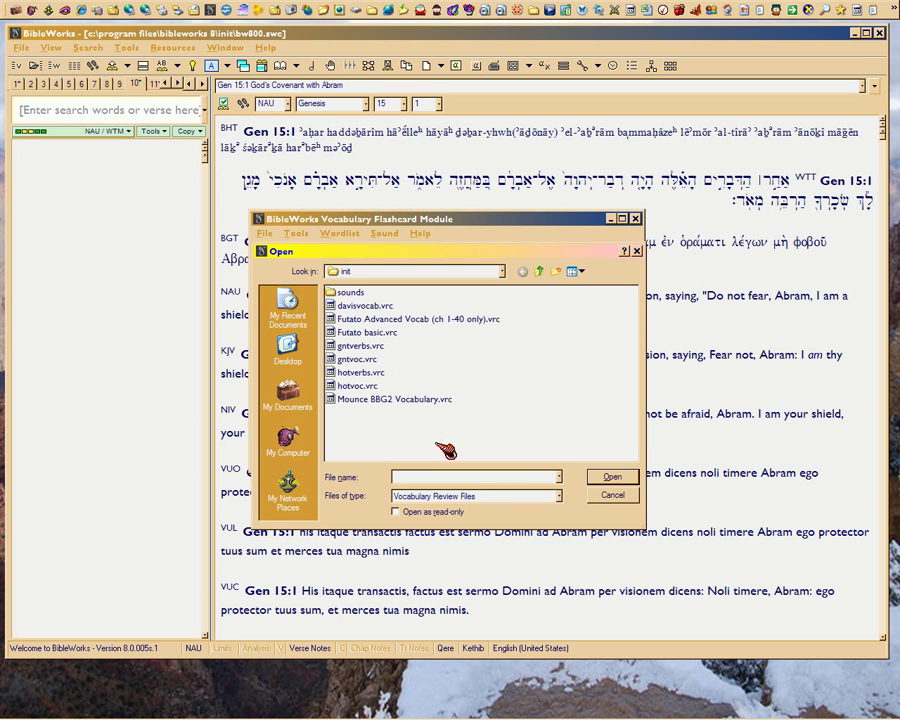
{"action": "left_click", "coordinate": [370, 306]}
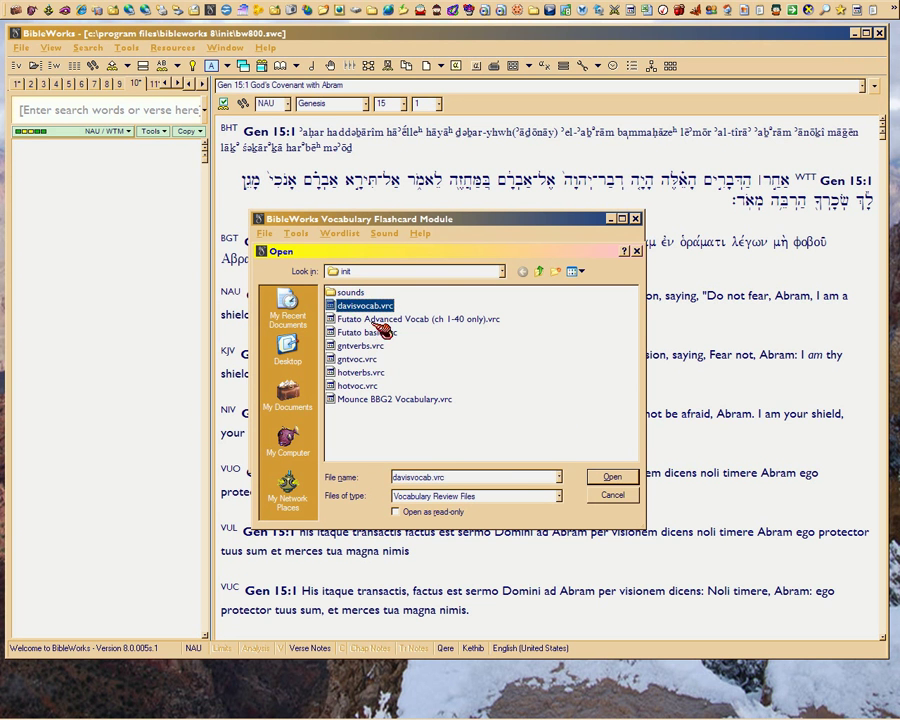
{"action": "left_click", "coordinate": [383, 320]}
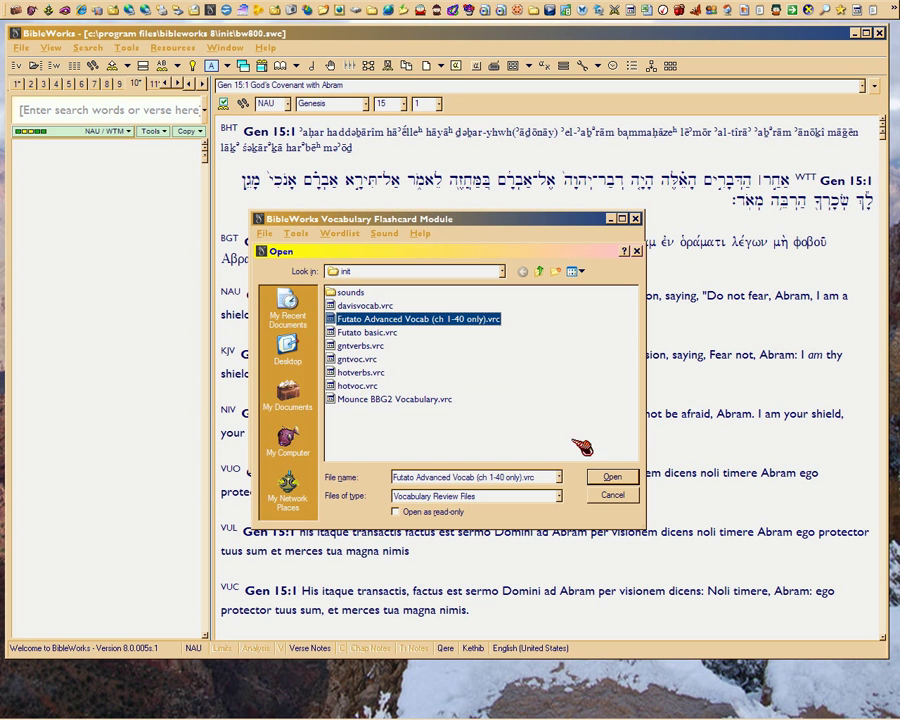
{"action": "left_click", "coordinate": [610, 478]}
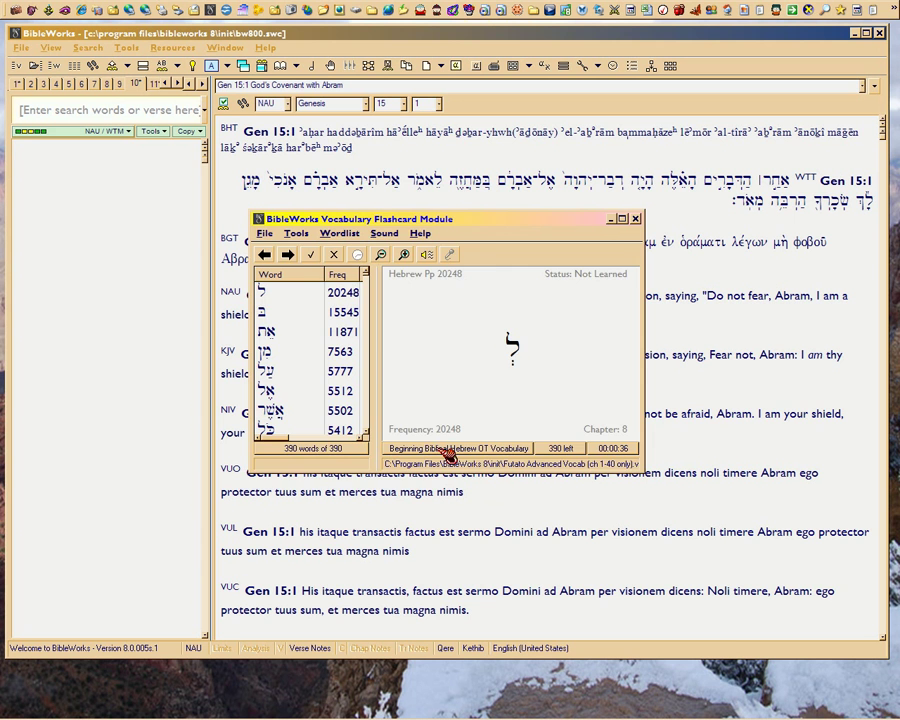
Step: Reload the Futato Advanced Vocab list and reopen the list chooser
{"action": "left_click", "coordinate": [449, 455]}
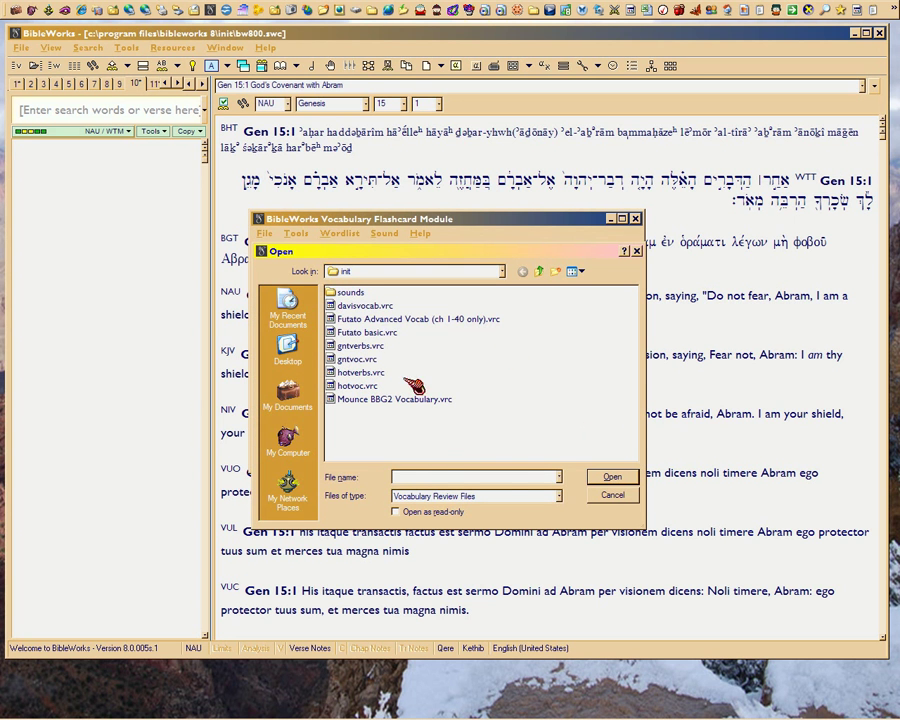
{"action": "left_click", "coordinate": [396, 320]}
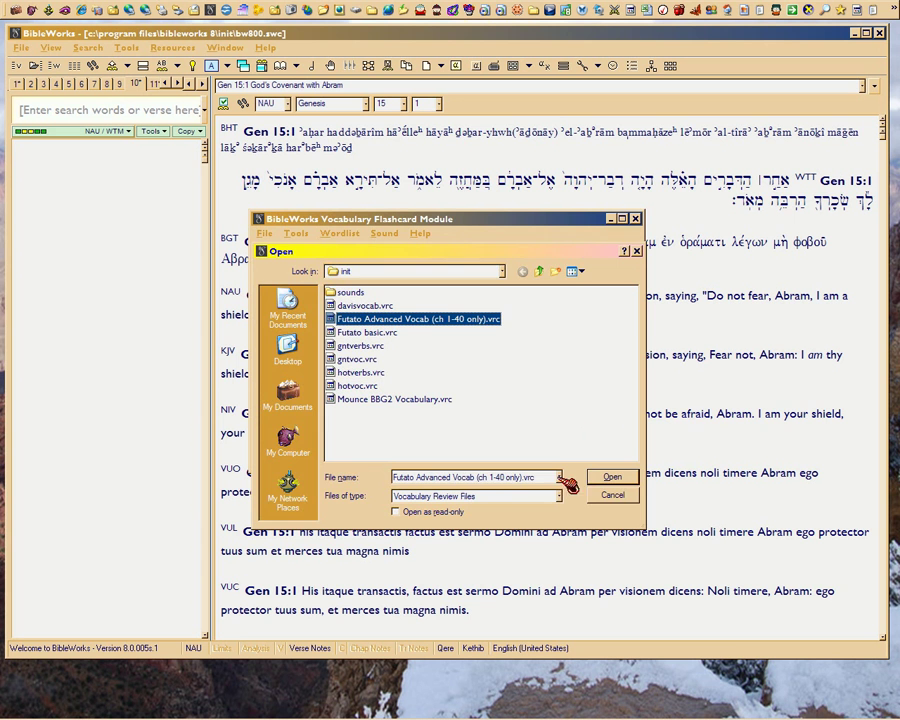
{"action": "left_click", "coordinate": [614, 478]}
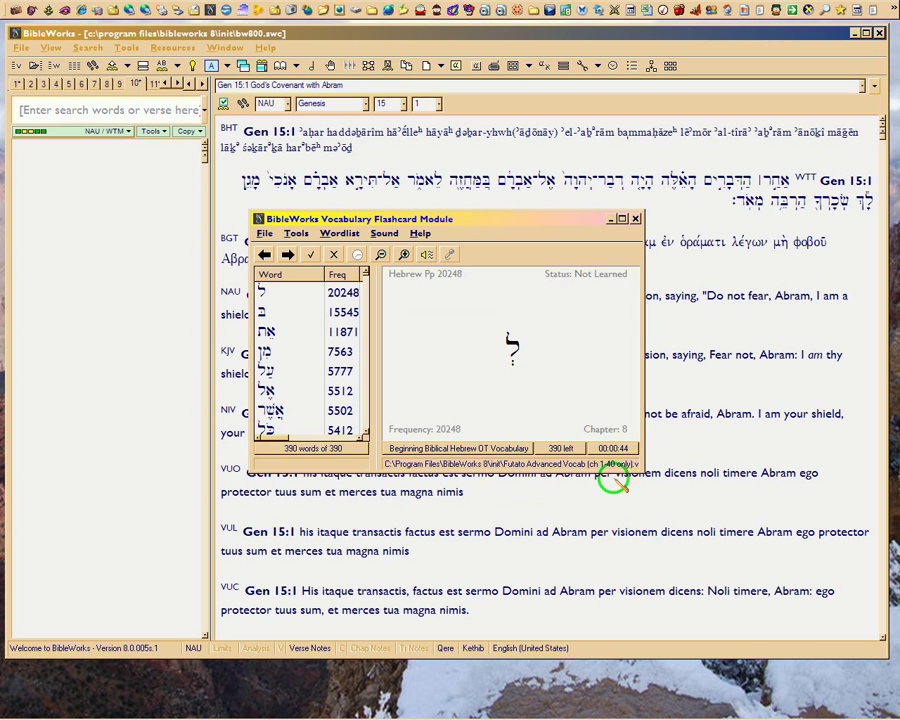
{"action": "left_click", "coordinate": [438, 451]}
Step: Load Futato basic.vrc instead, then reopen and dismiss the list chooser
{"action": "left_click", "coordinate": [372, 319]}
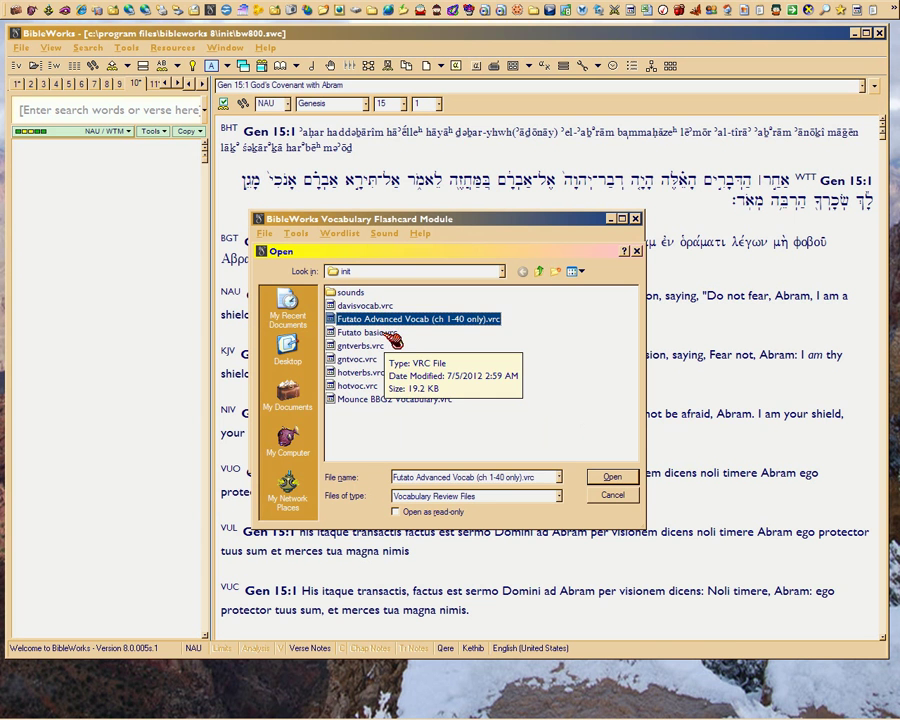
{"action": "left_click", "coordinate": [390, 335]}
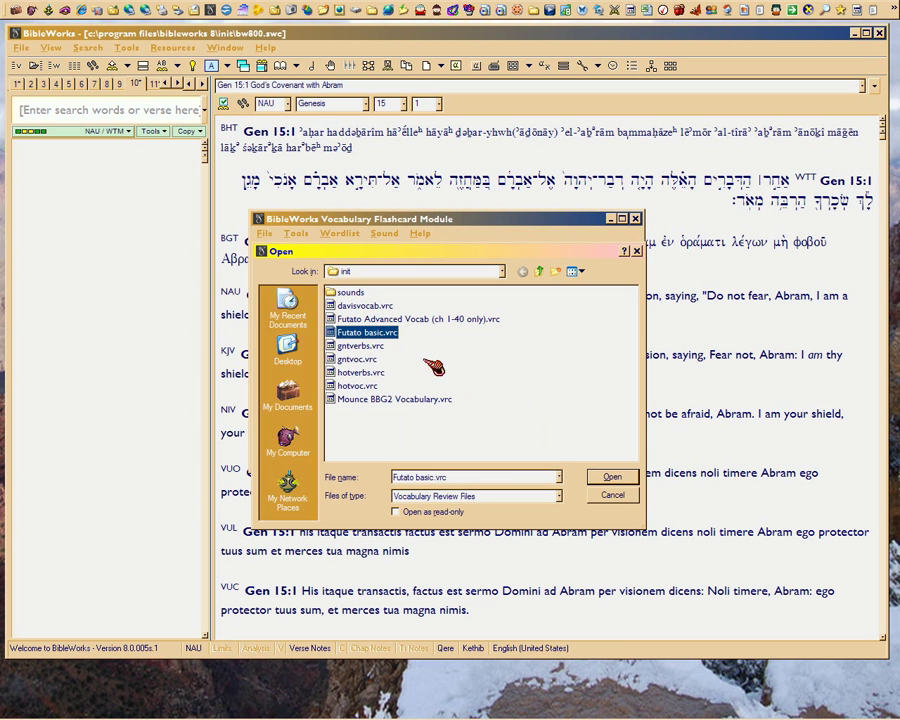
{"action": "left_click", "coordinate": [612, 477]}
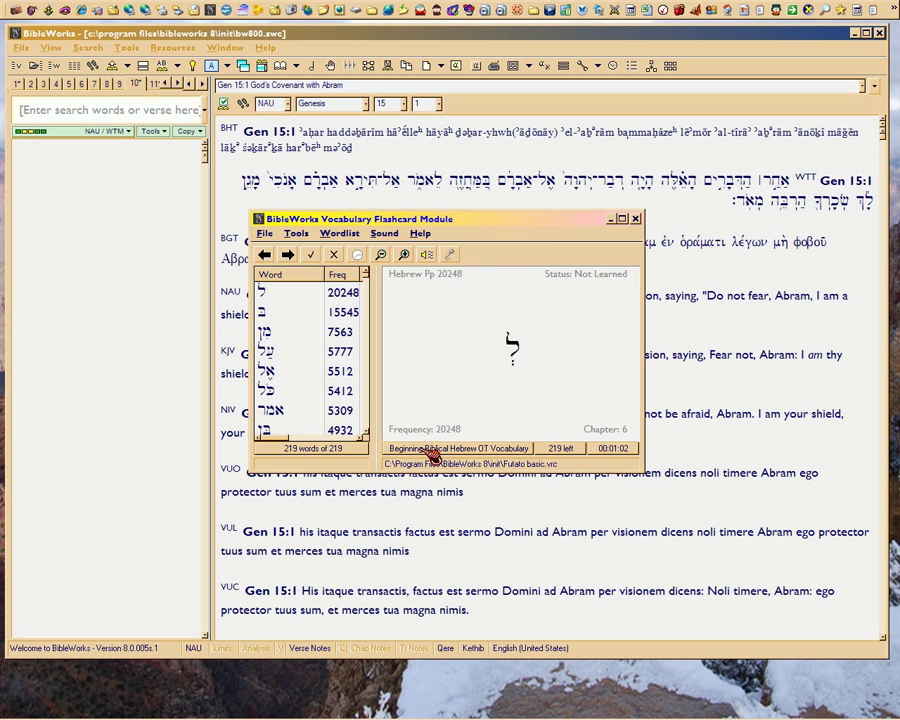
{"action": "left_click", "coordinate": [427, 450]}
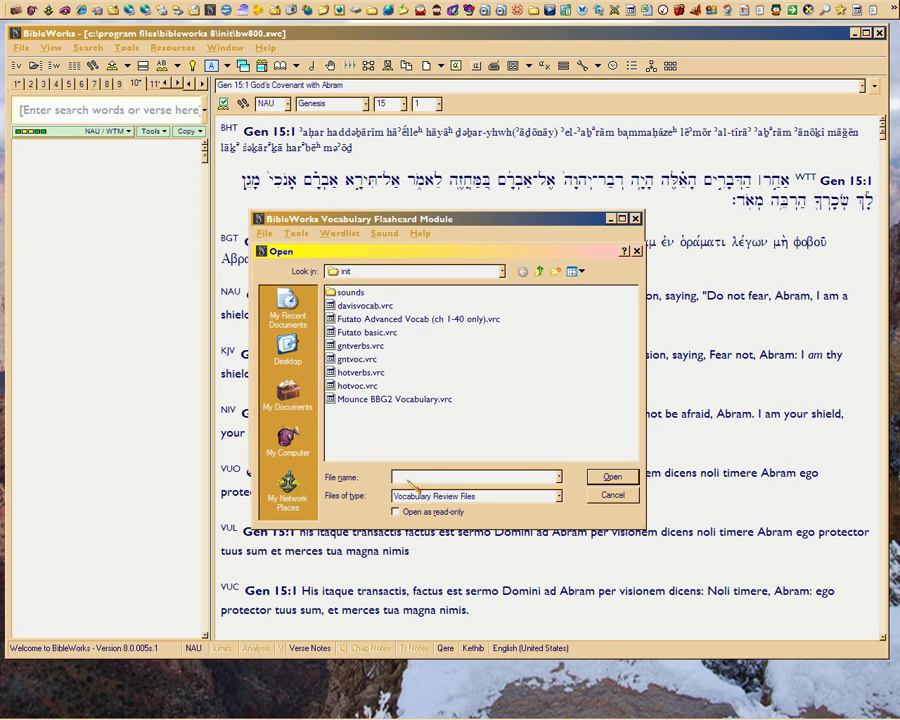
{"action": "left_click", "coordinate": [610, 478]}
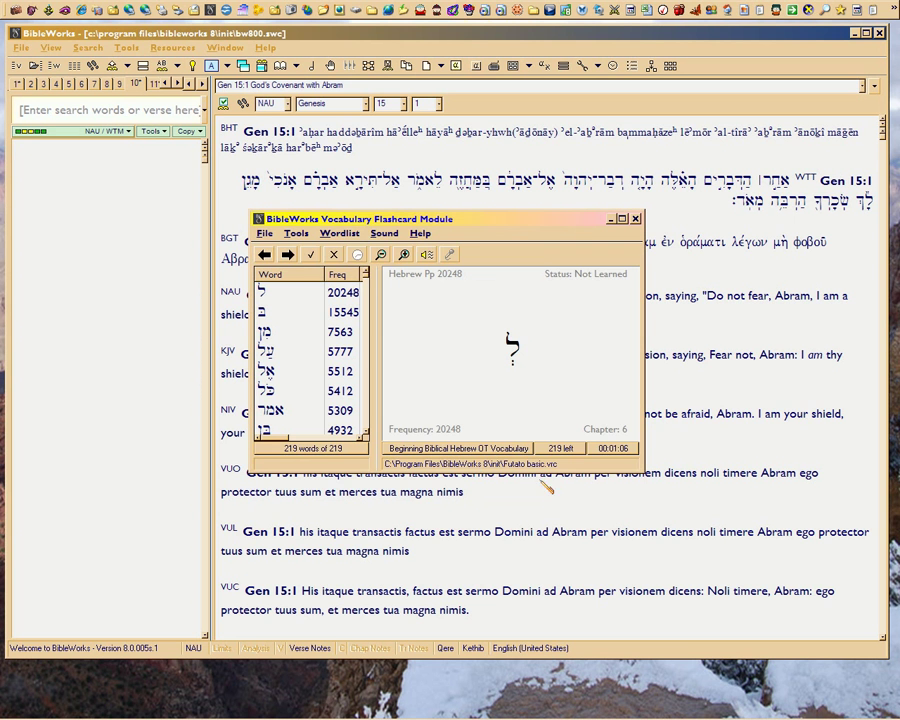
Step: Load gntverbs.vrc, the 240-word Greek Regular Verb Drill starting with ἔλυσε(ν)
{"action": "left_click", "coordinate": [476, 455]}
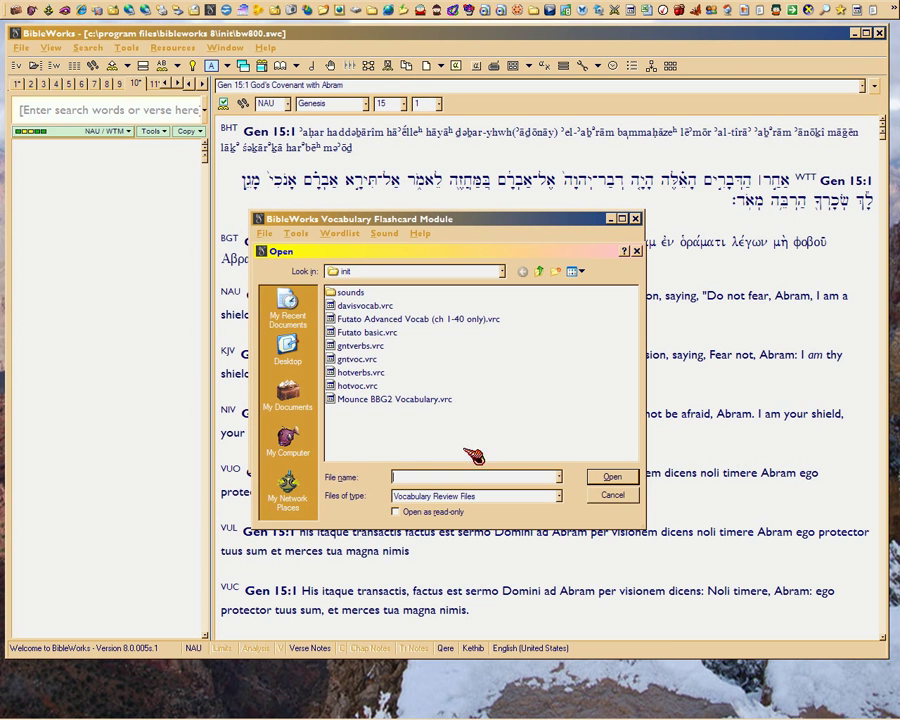
{"action": "left_click", "coordinate": [383, 320]}
{"action": "left_click", "coordinate": [386, 333]}
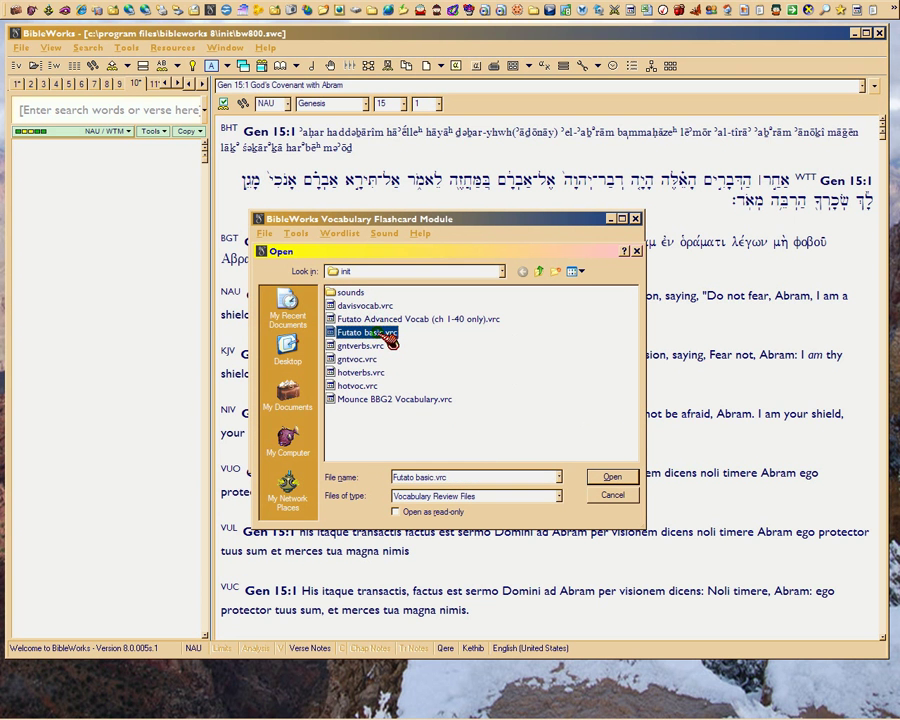
{"action": "left_click", "coordinate": [358, 347]}
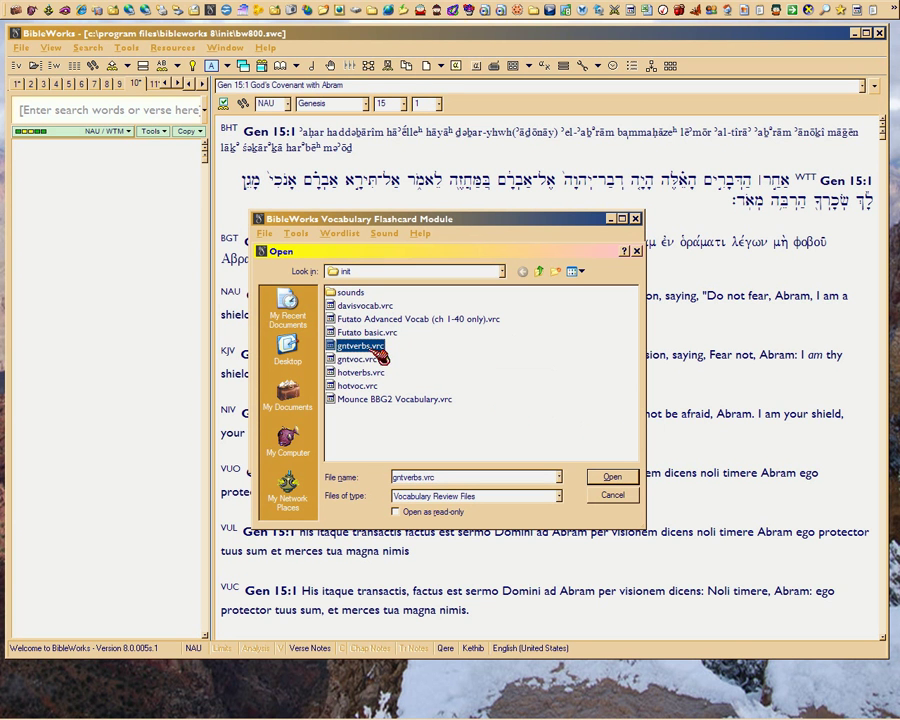
{"action": "left_click", "coordinate": [612, 478]}
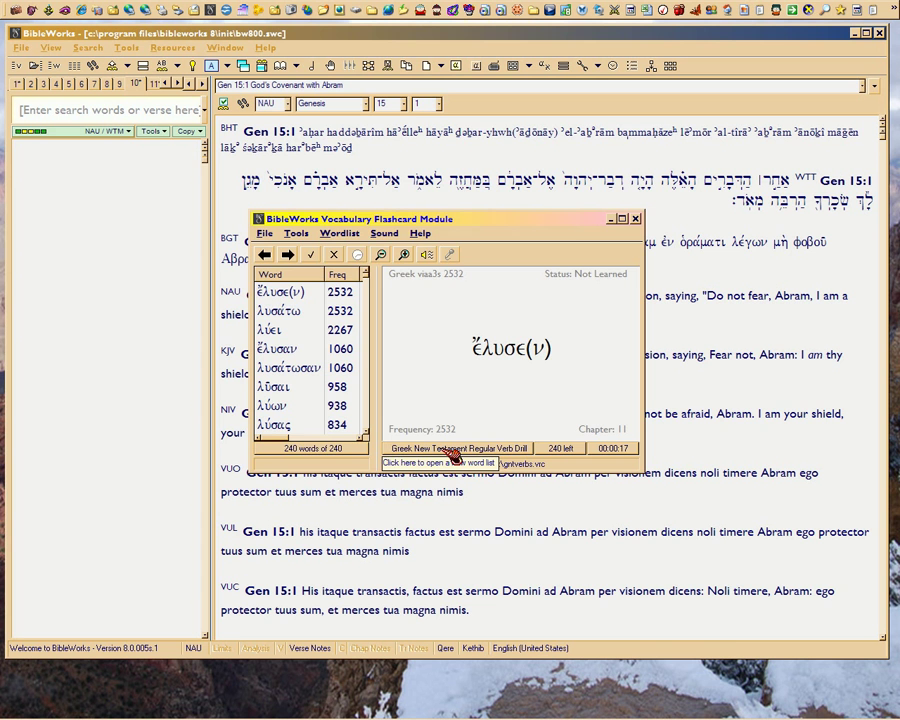
{"action": "left_click", "coordinate": [298, 234]}
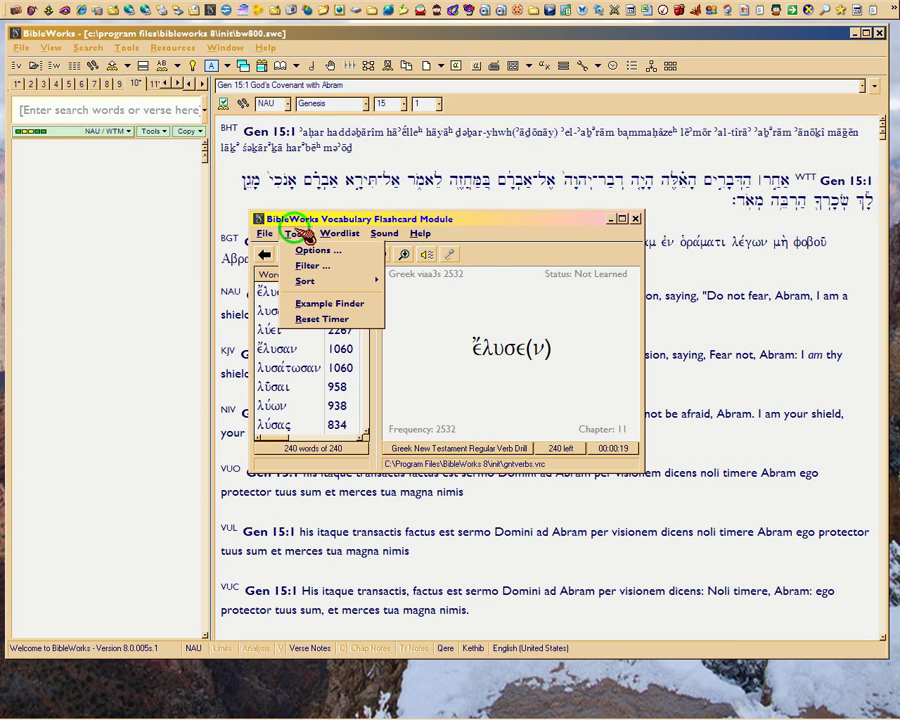
{"action": "left_click", "coordinate": [310, 250]}
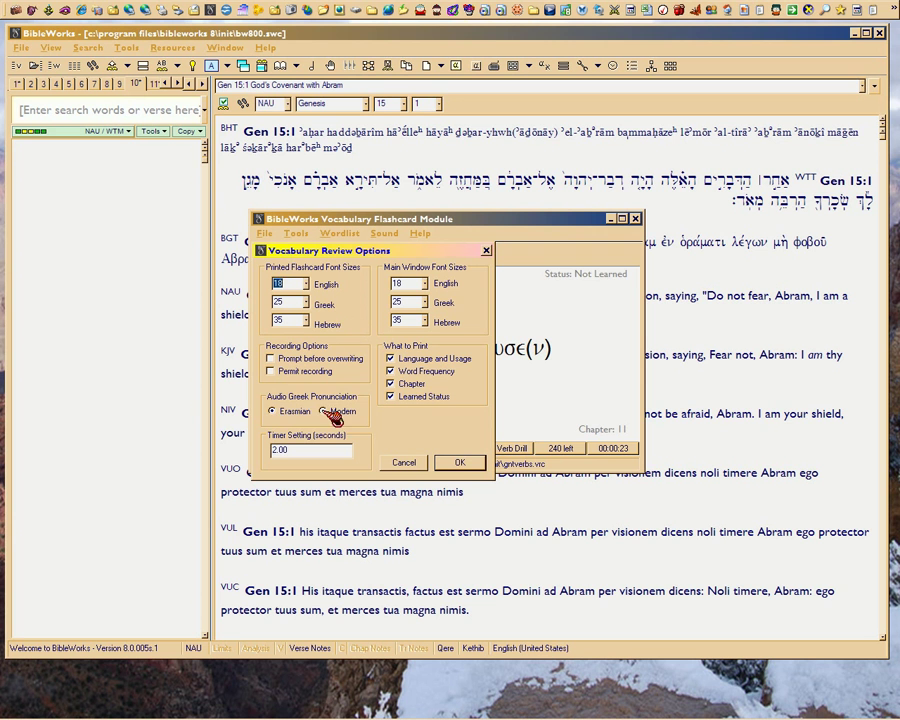
{"action": "left_click", "coordinate": [324, 412]}
{"action": "left_click", "coordinate": [273, 412]}
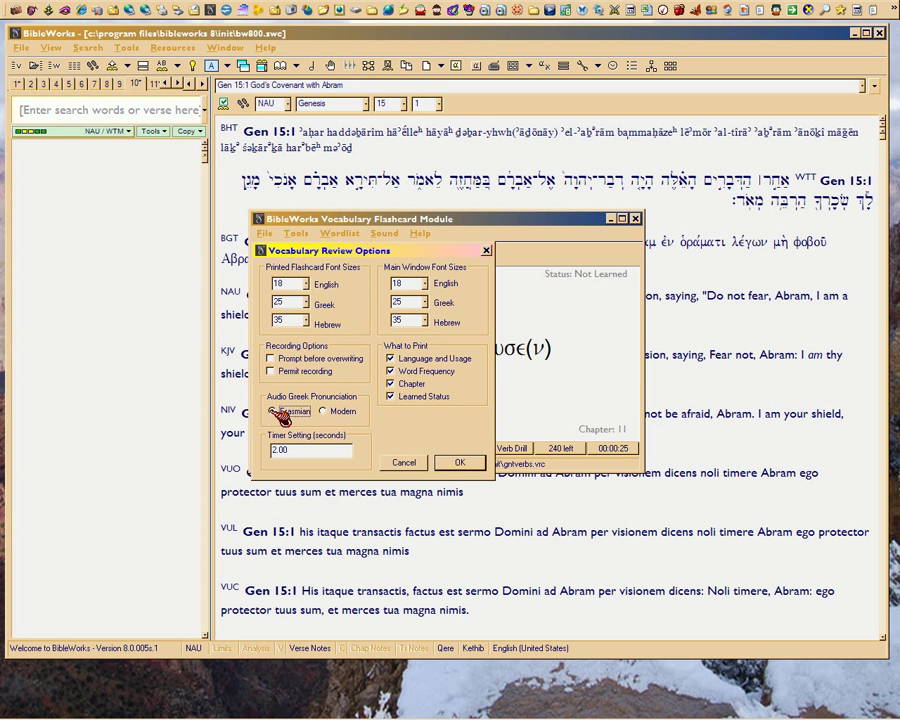
{"action": "left_click", "coordinate": [457, 465]}
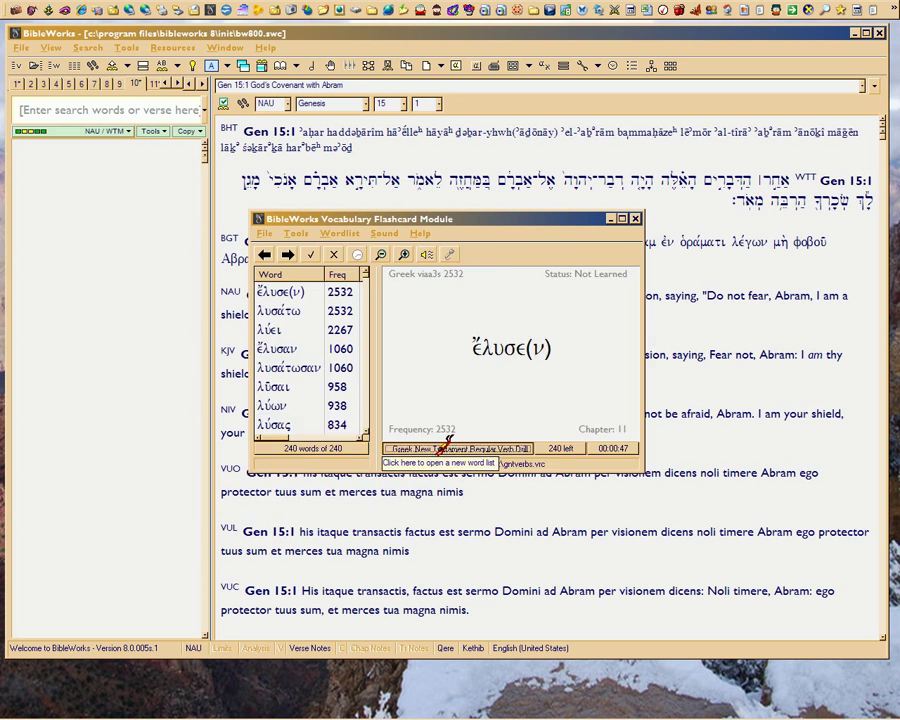
Step: Load the hotverbs.vrc Hebrew verb drill into the flashcards
{"action": "left_click", "coordinate": [452, 455]}
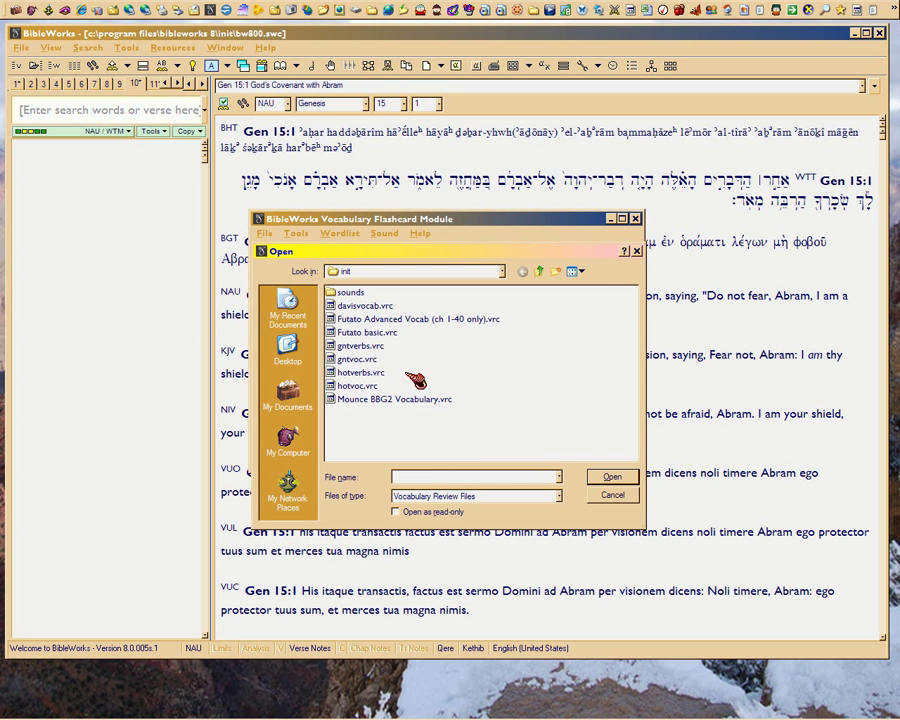
{"action": "left_click", "coordinate": [383, 348]}
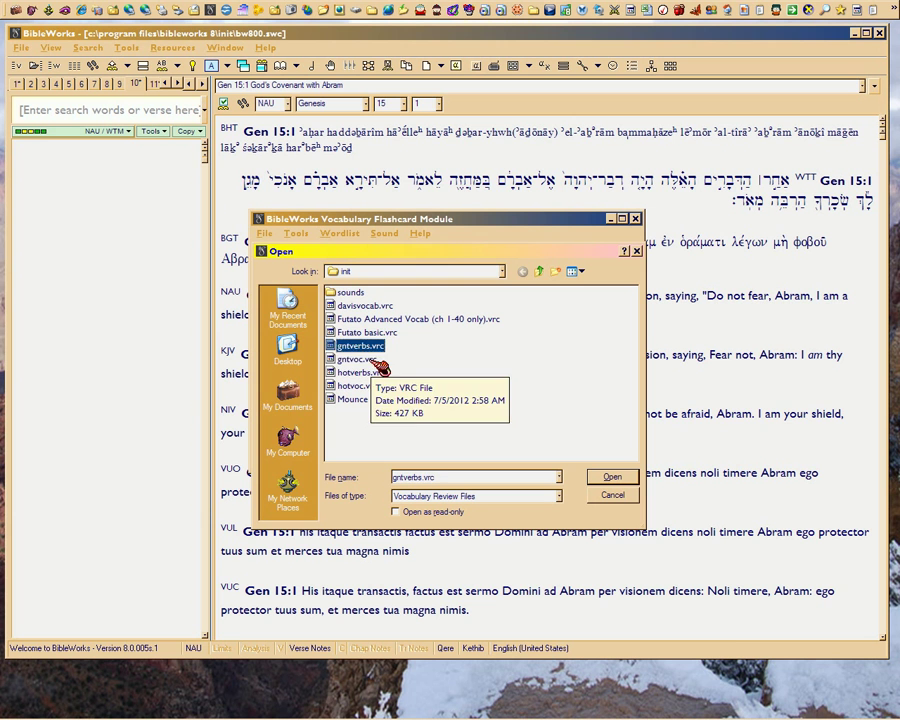
{"action": "left_click", "coordinate": [365, 359]}
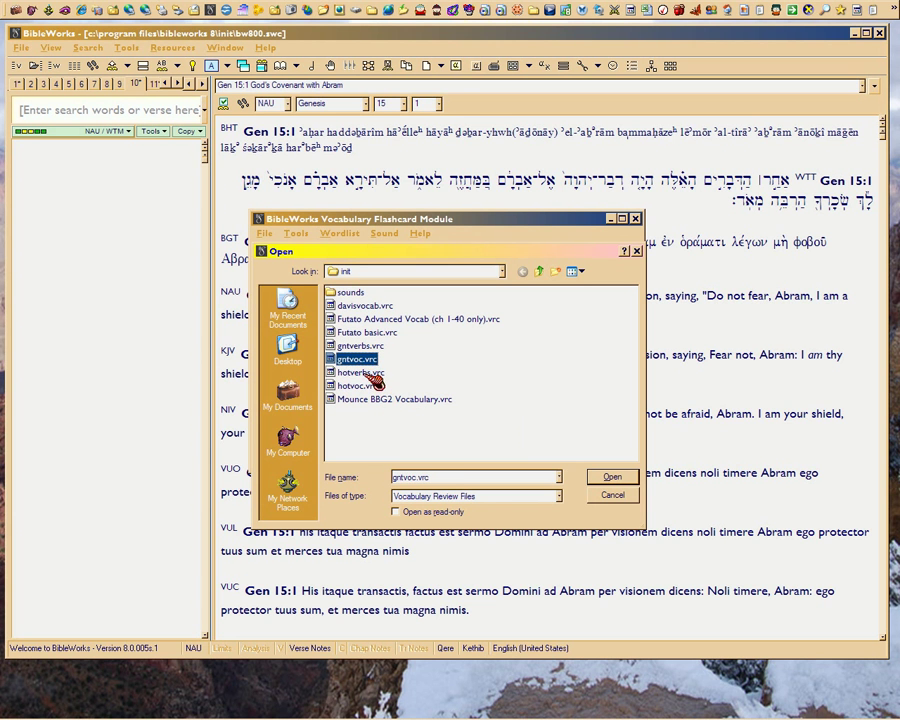
{"action": "left_click", "coordinate": [386, 372]}
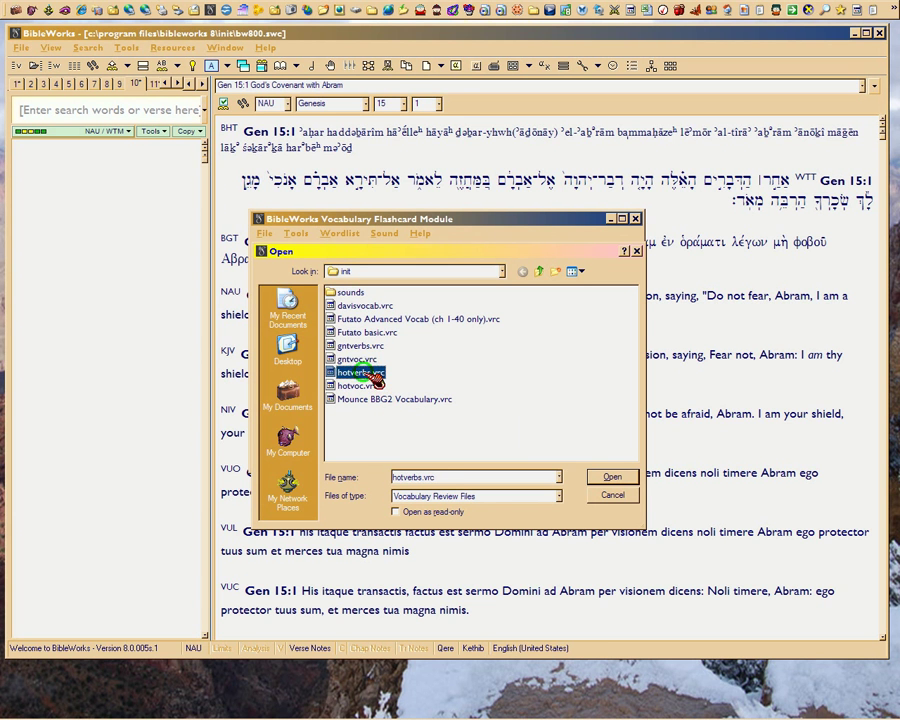
{"action": "left_click", "coordinate": [611, 479]}
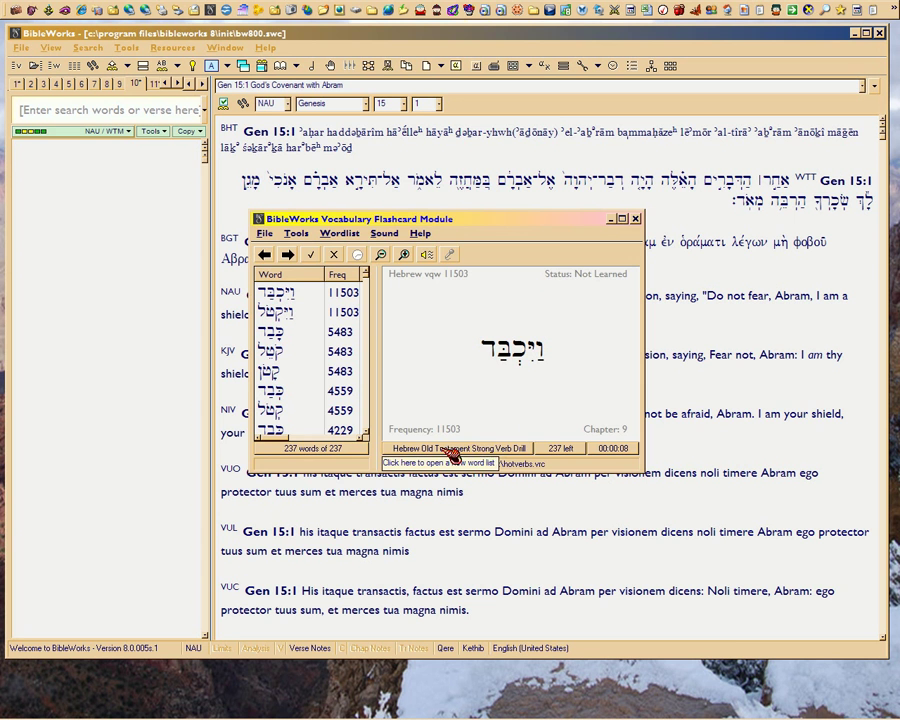
Step: Load hotvoc.vrc, the 8387-word Hebrew Old Testament Vocabulary, then reopen the chooser
{"action": "left_click", "coordinate": [500, 449]}
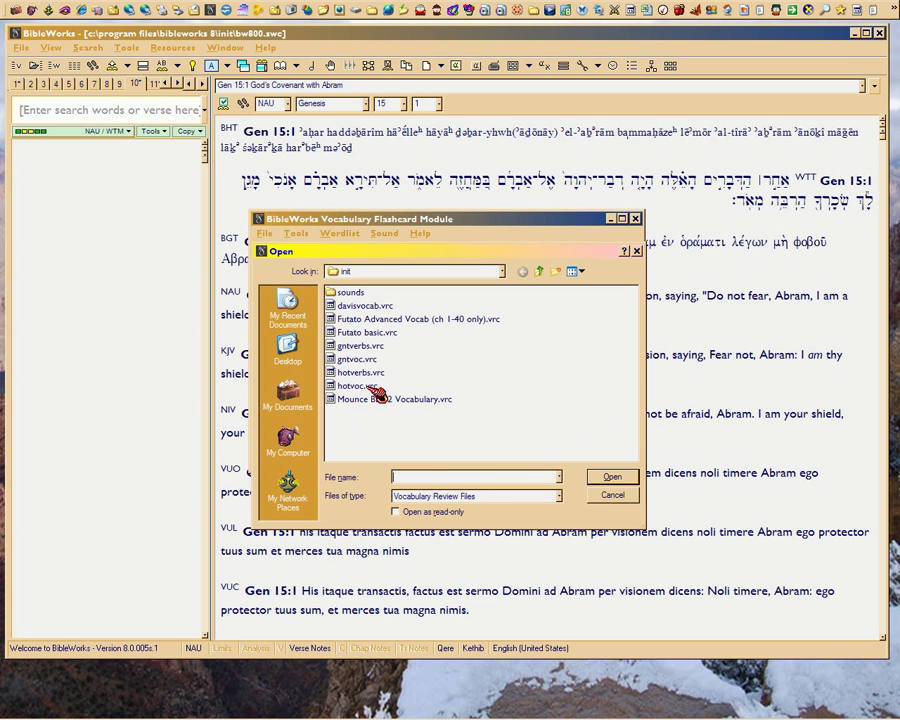
{"action": "left_click", "coordinate": [364, 387]}
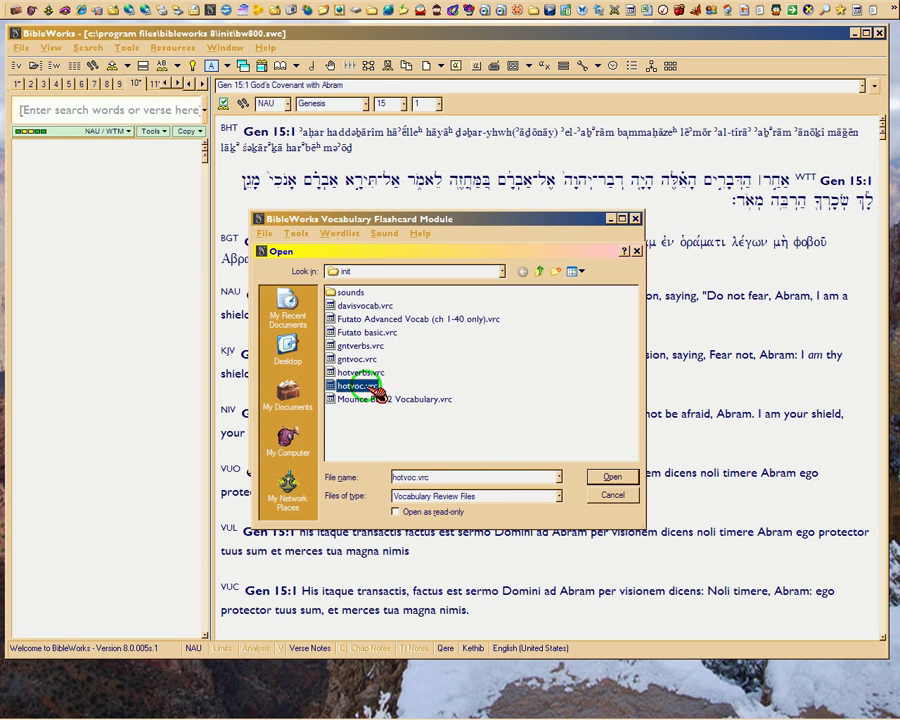
{"action": "left_click", "coordinate": [615, 480]}
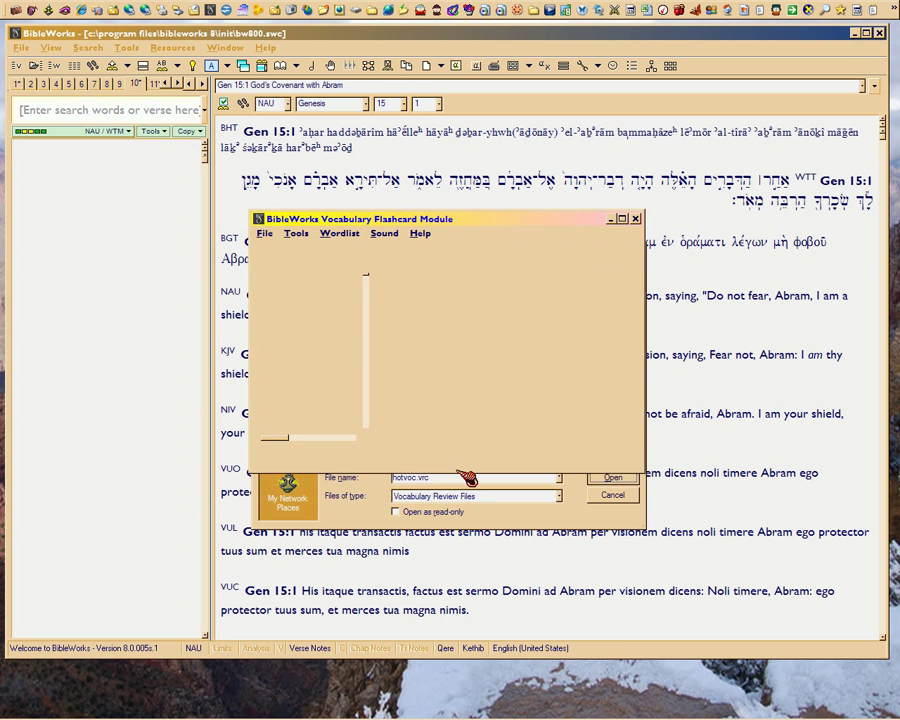
{"action": "mouse_move", "coordinate": [458, 718]}
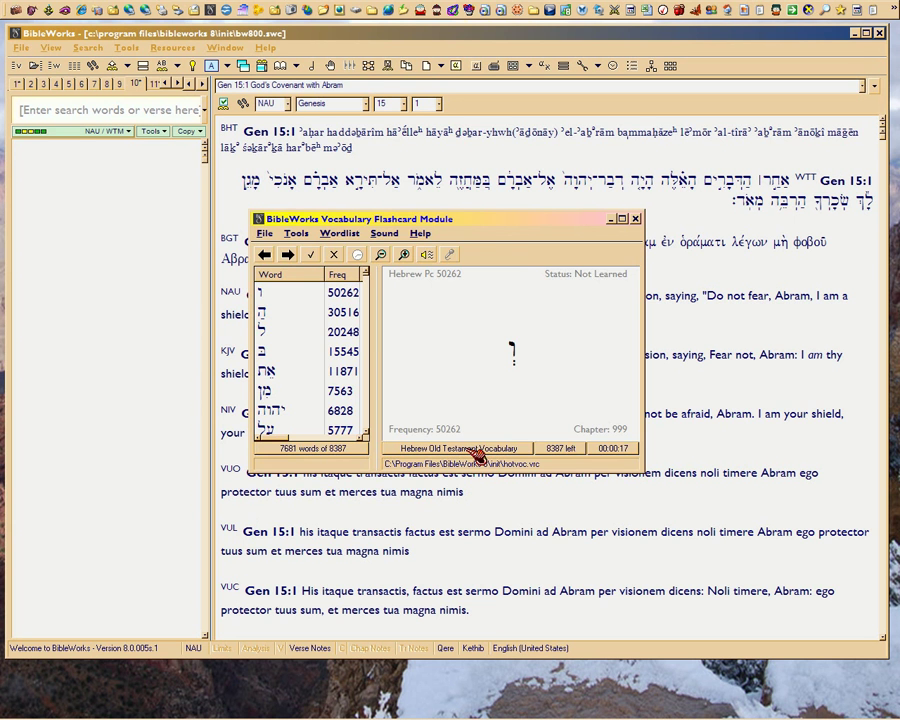
{"action": "left_click", "coordinate": [479, 455]}
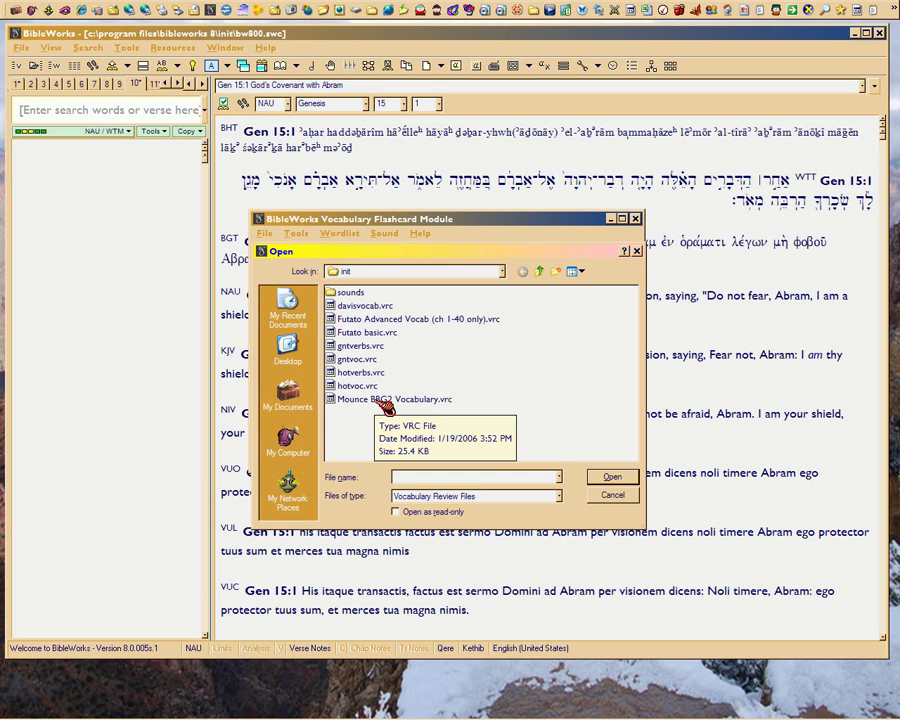
Step: Load Mounce BBG2 Vocabulary.vrc (324 words) and select the first card, ὁ, ἡ, τό
{"action": "left_click", "coordinate": [386, 405]}
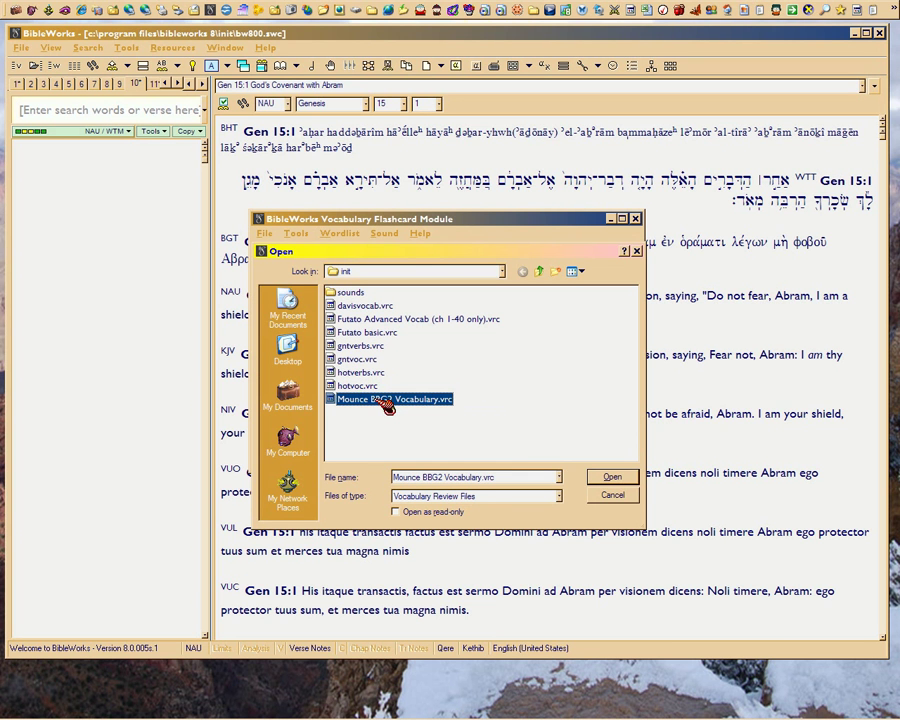
{"action": "left_click", "coordinate": [615, 479]}
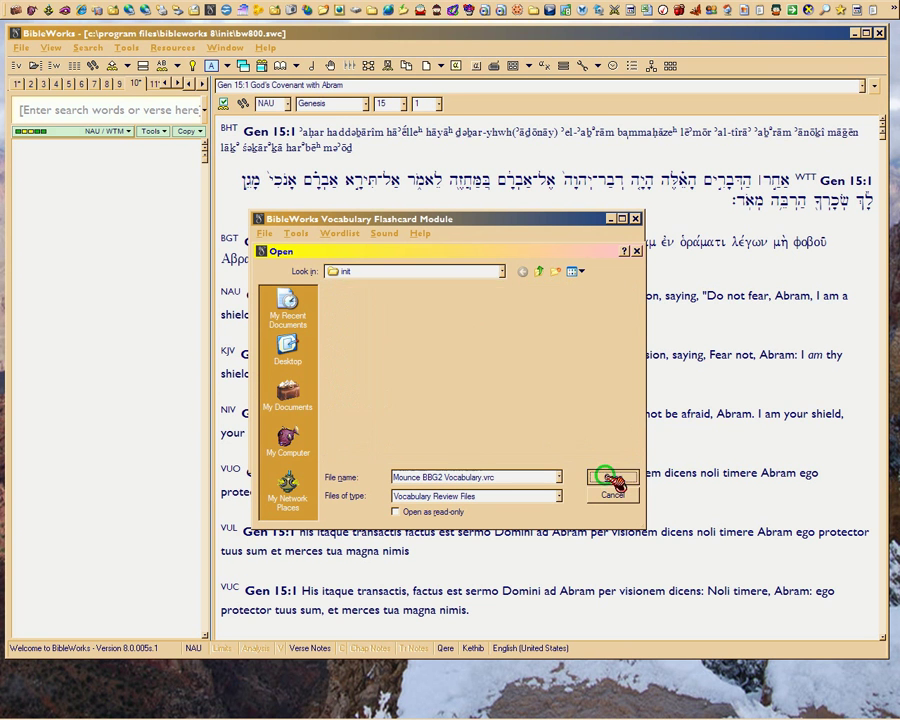
{"action": "left_click", "coordinate": [613, 479]}
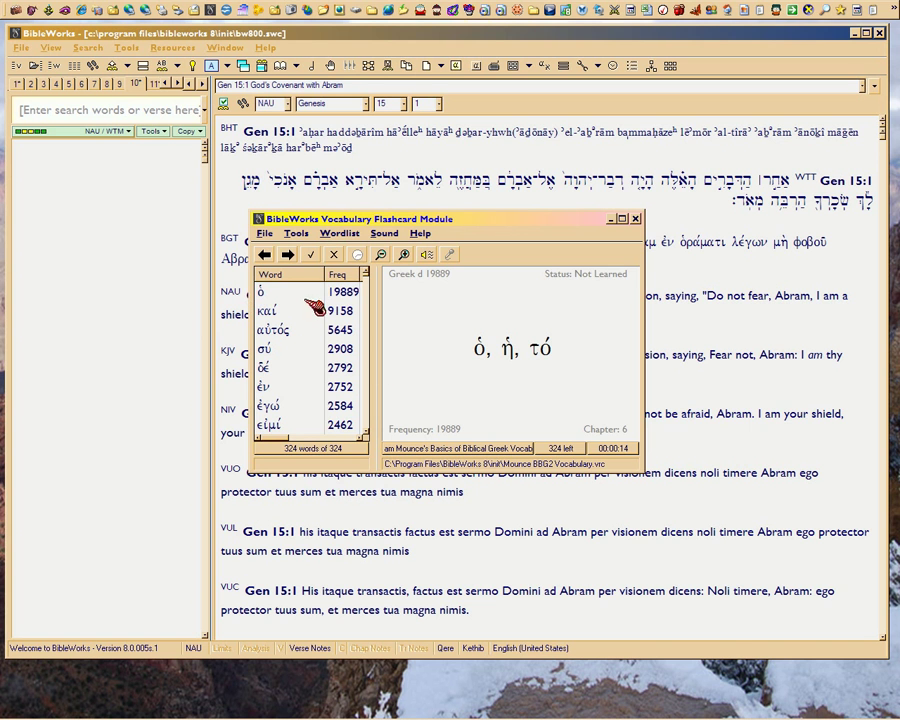
{"action": "left_click", "coordinate": [268, 292]}
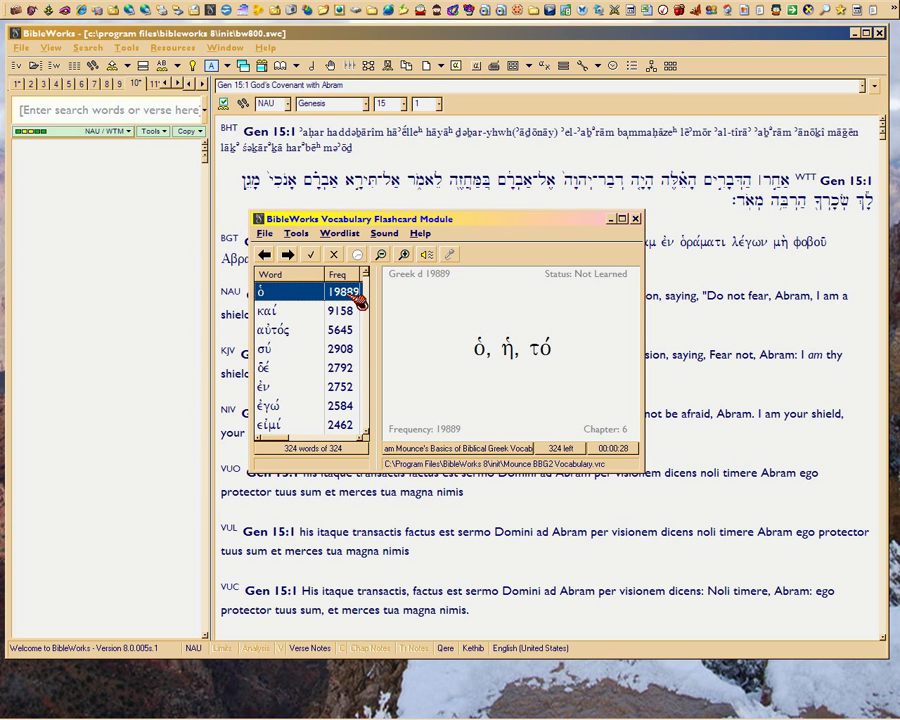
Step: Sort the Mounce list alphabetically by Word, view ἀγαθός, then make Ἀβραάμ, ὁ current
{"action": "left_click", "coordinate": [304, 276]}
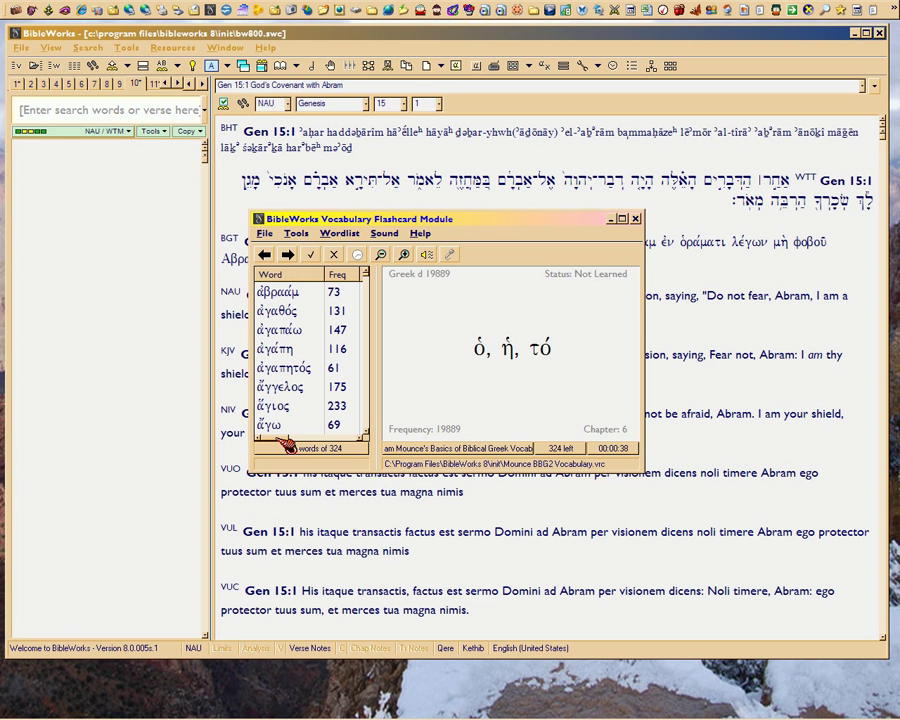
{"action": "left_click", "coordinate": [288, 316]}
{"action": "scroll", "coordinate": [293, 340], "scroll_direction": "down", "scroll_amount": 3}
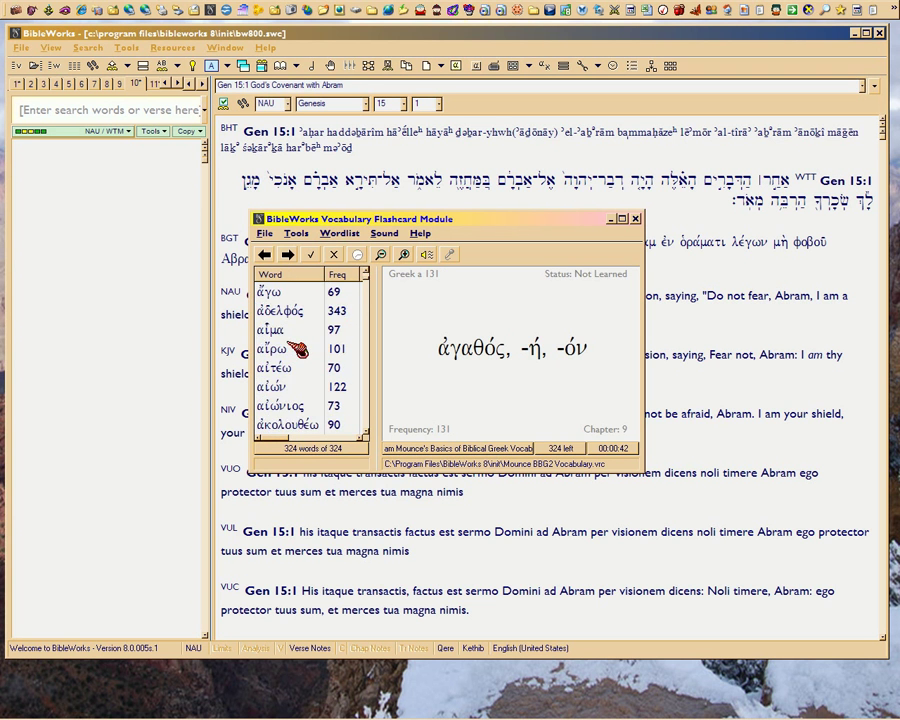
{"action": "scroll", "coordinate": [297, 348], "scroll_direction": "up", "scroll_amount": 3}
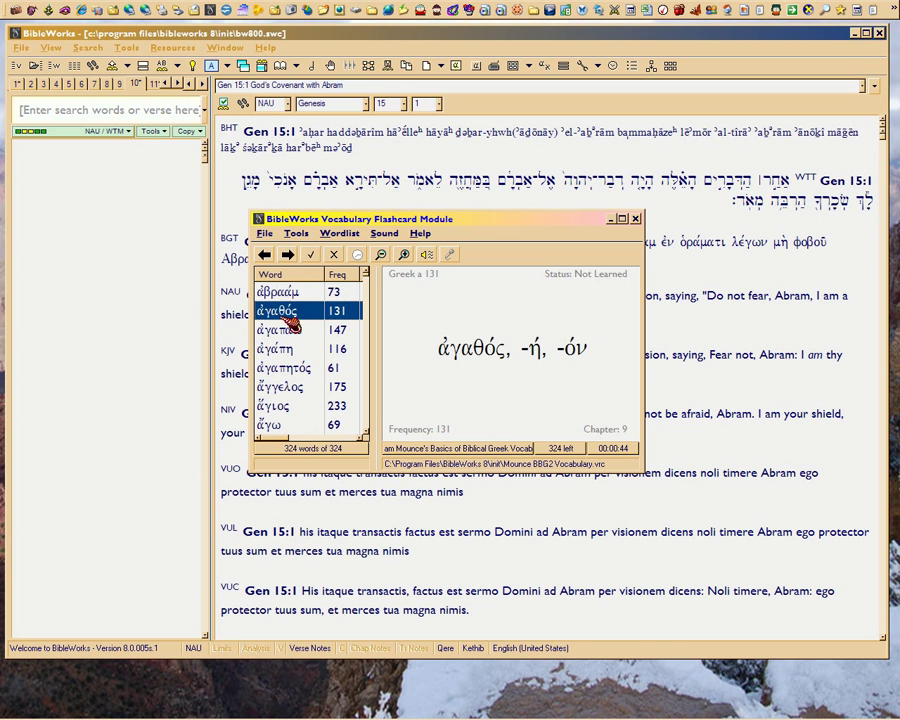
{"action": "left_click", "coordinate": [283, 292]}
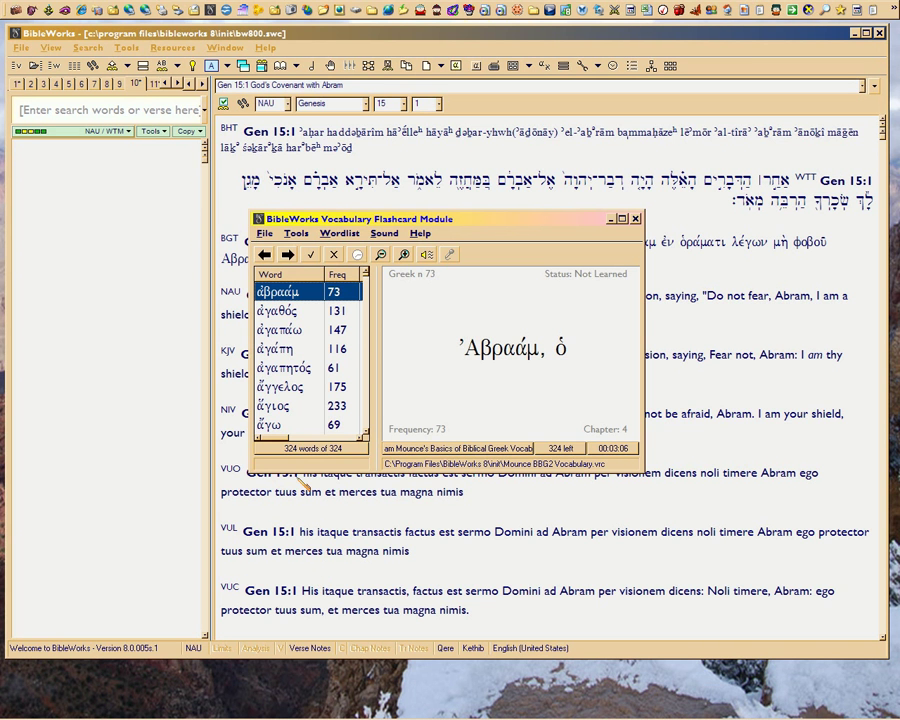
Step: Reopen the Vocabulary Flashcard Module from Tools > Language tools in the main window
{"action": "left_click", "coordinate": [130, 48]}
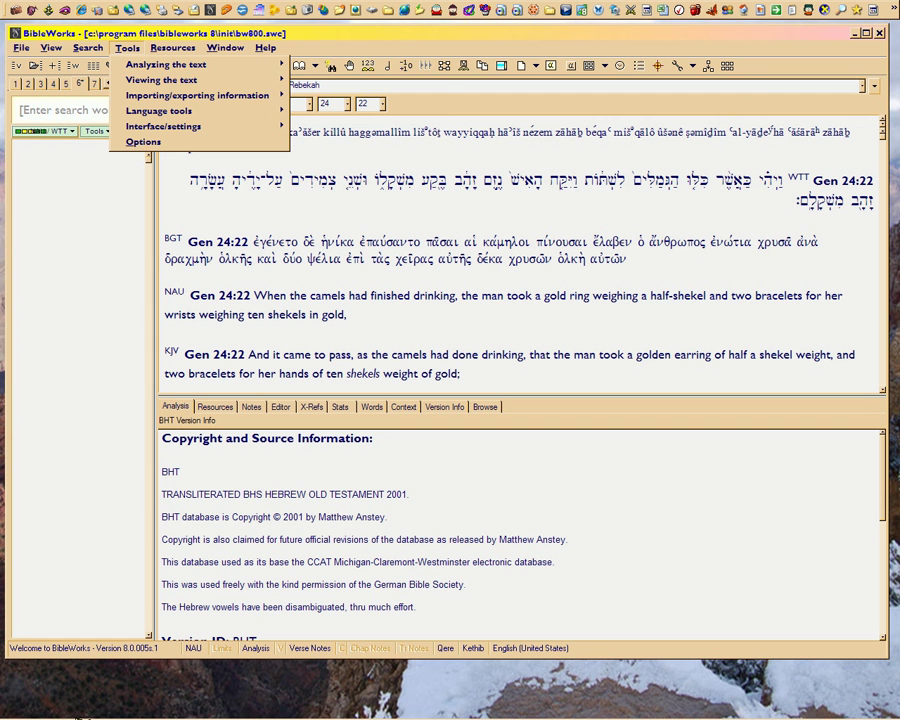
{"action": "mouse_move", "coordinate": [820, 707]}
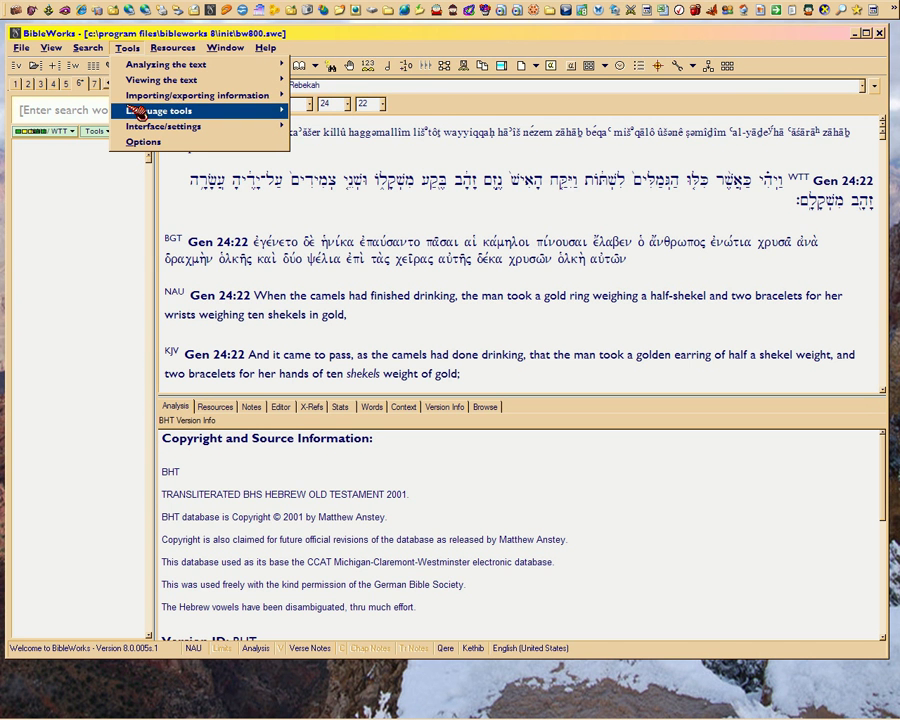
{"action": "mouse_move", "coordinate": [137, 116]}
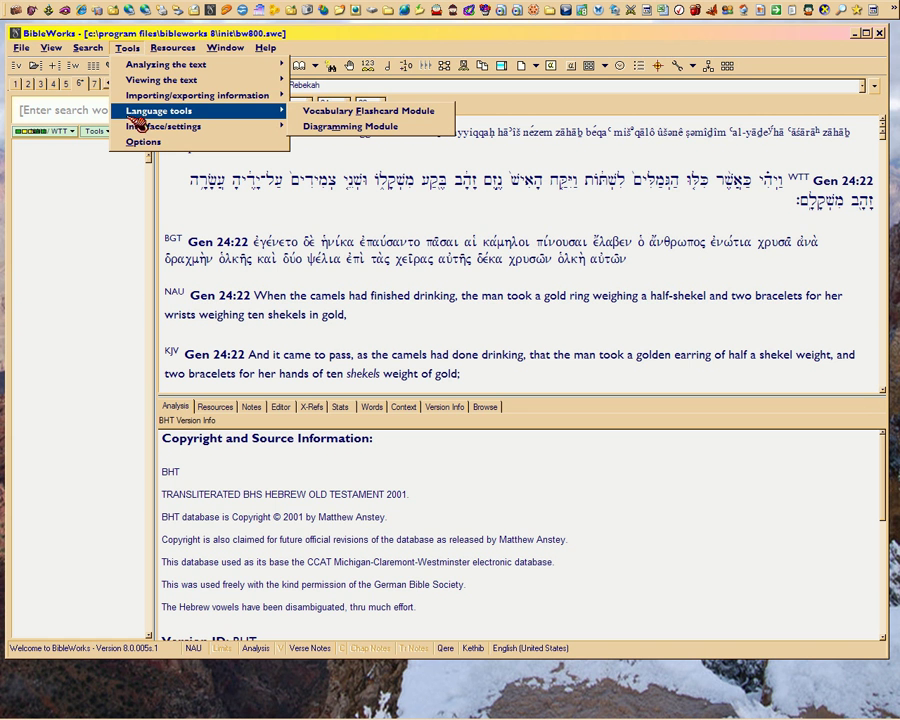
{"action": "left_click", "coordinate": [390, 118]}
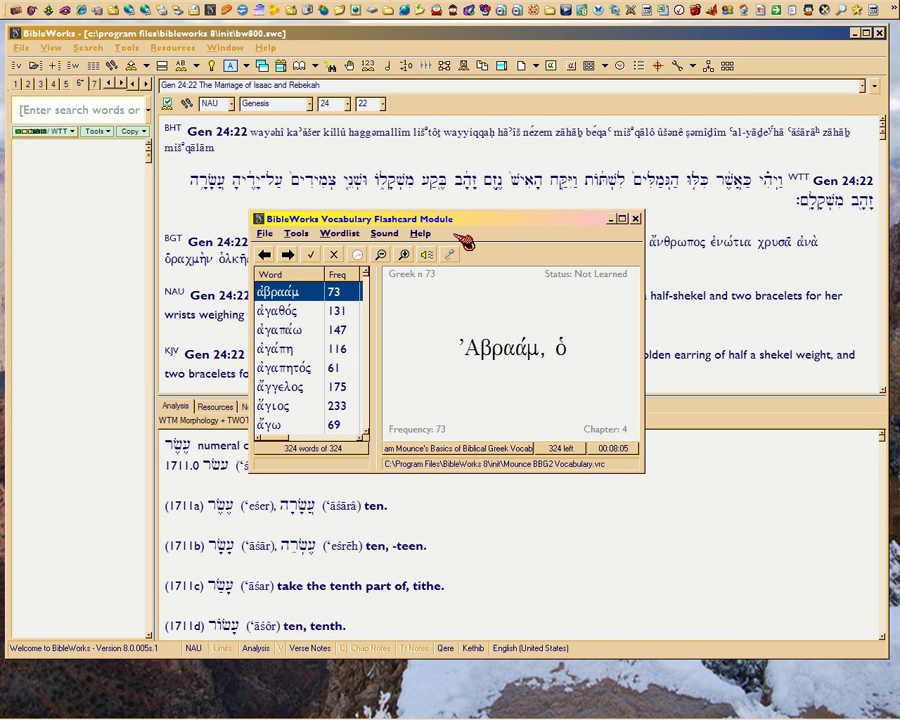
{"action": "left_click", "coordinate": [272, 236]}
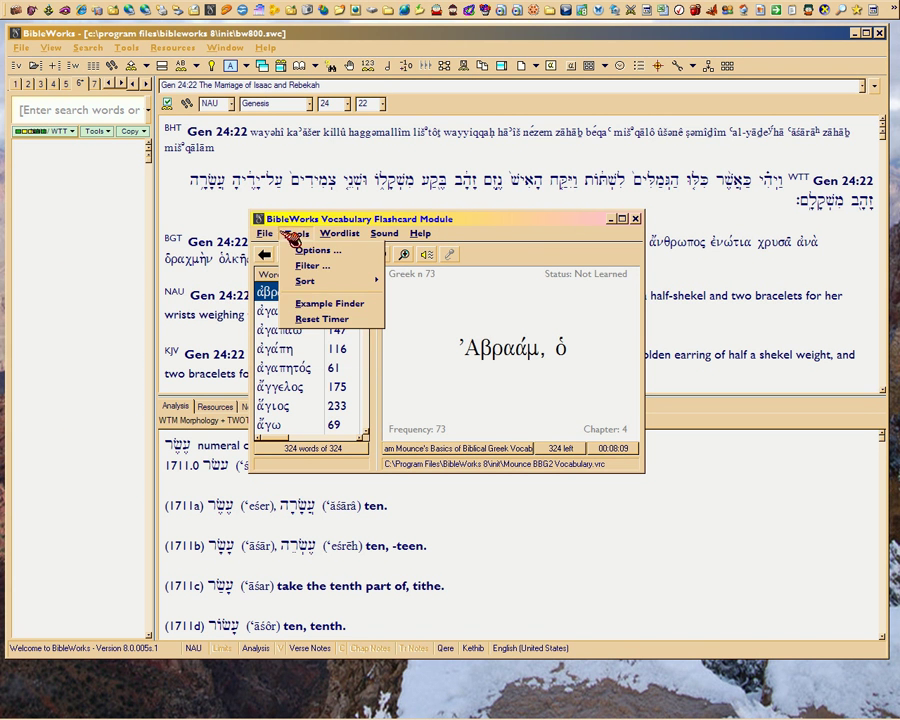
{"action": "mouse_move", "coordinate": [327, 238]}
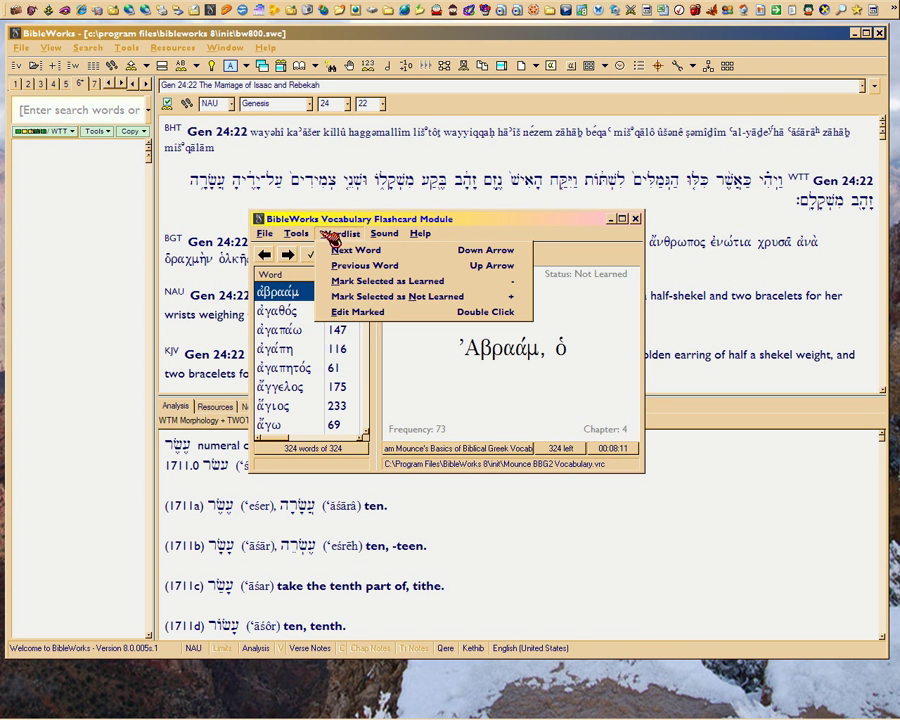
{"action": "left_click", "coordinate": [420, 234]}
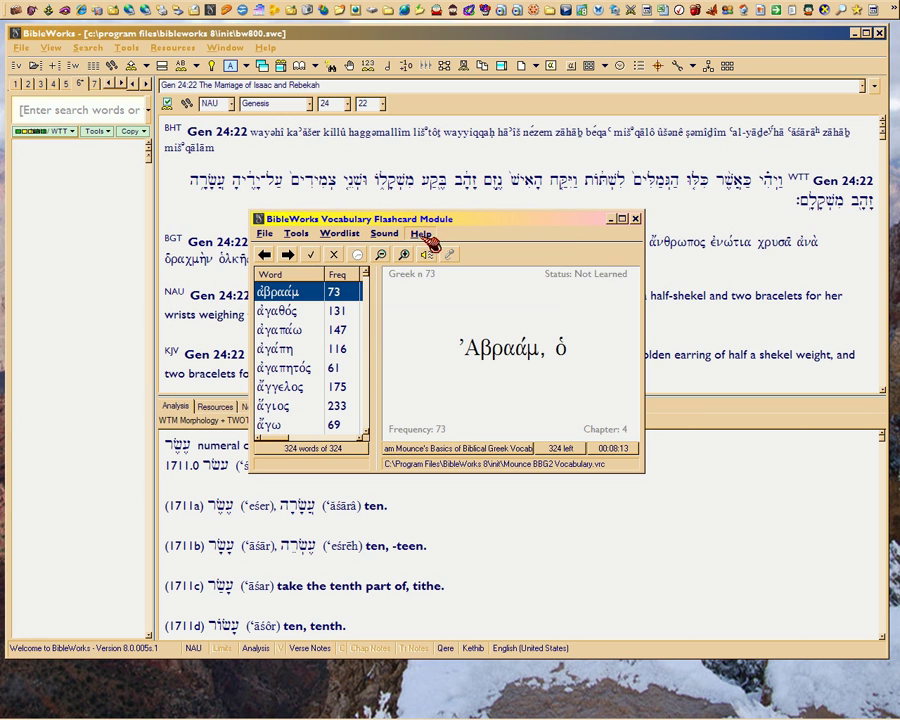
Step: Open the word-list chooser and preview davisvocab, Futato Advanced, Futato basic and gntverbs
{"action": "left_click", "coordinate": [447, 448]}
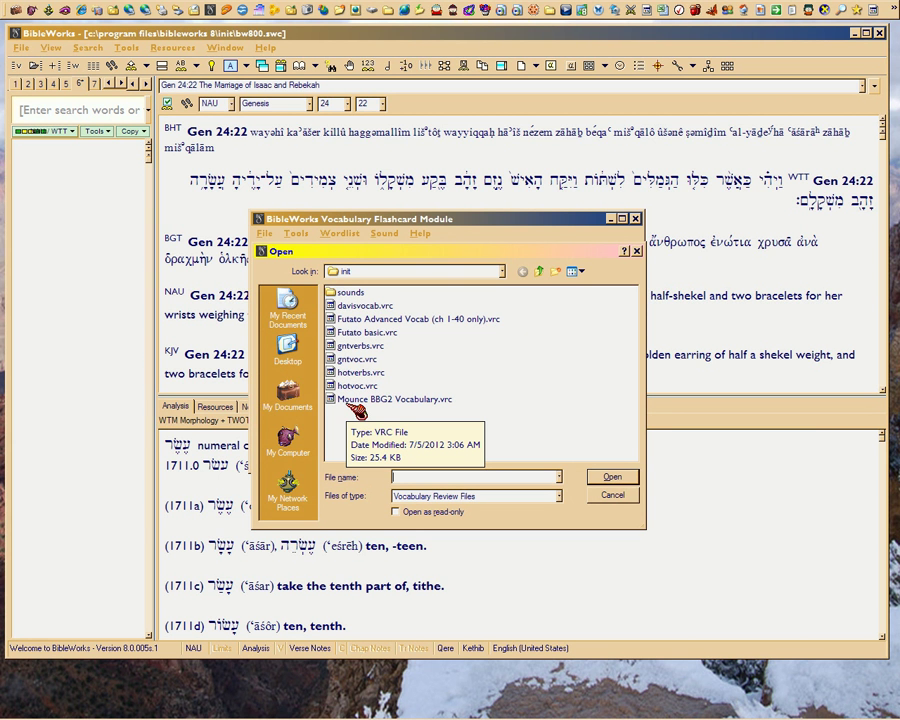
{"action": "left_click", "coordinate": [390, 306]}
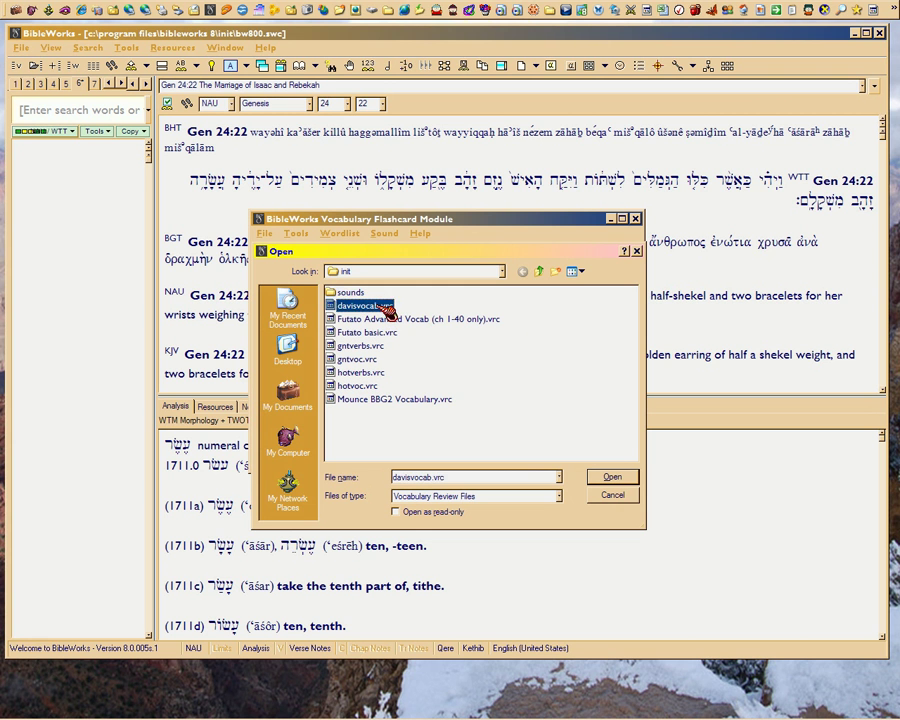
{"action": "left_click", "coordinate": [385, 319]}
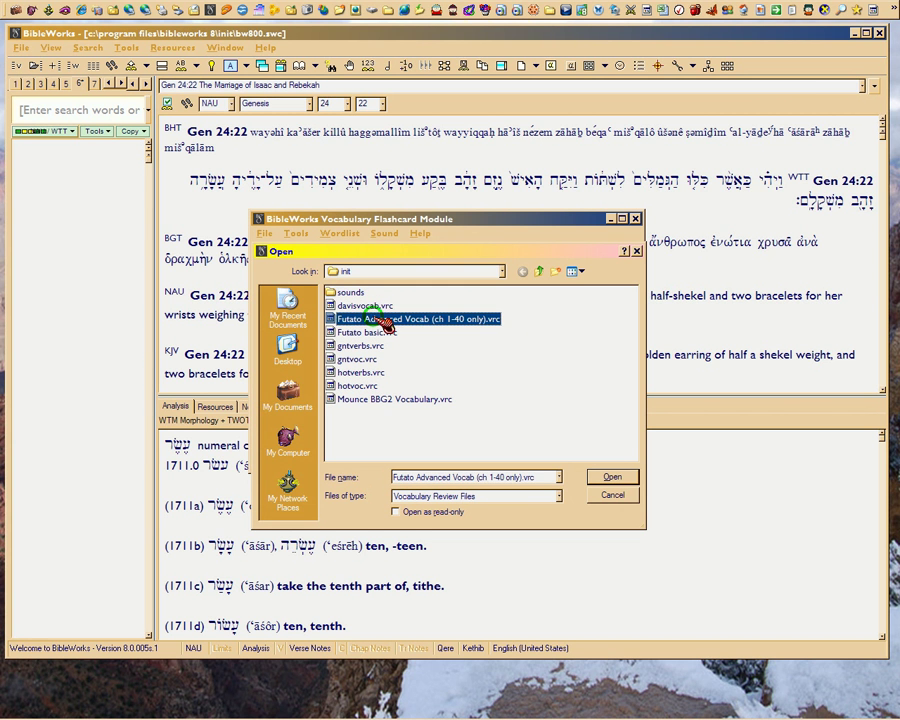
{"action": "left_click", "coordinate": [386, 334]}
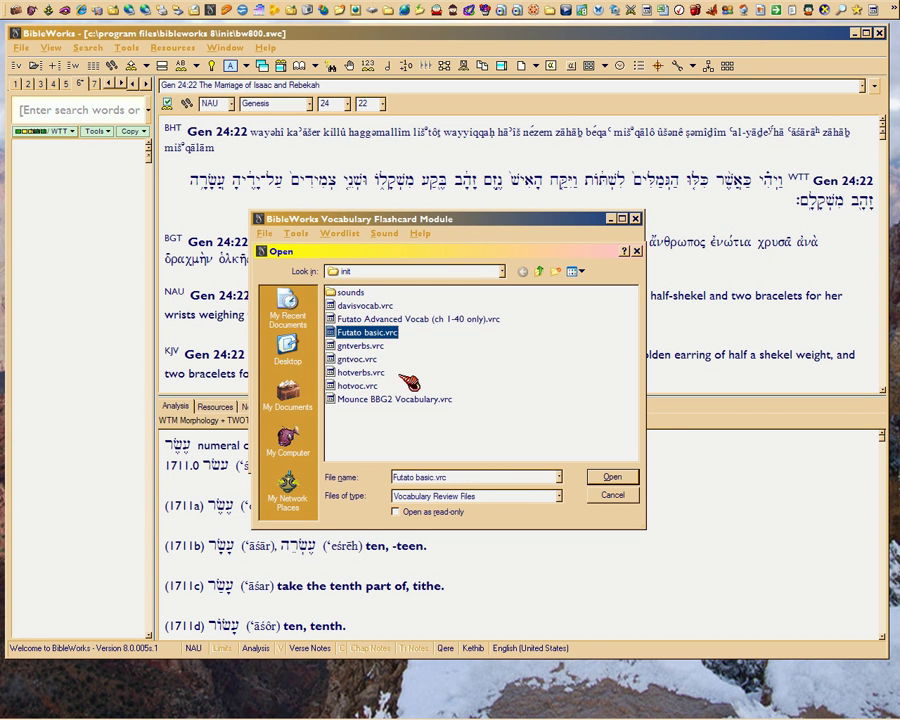
{"action": "left_click", "coordinate": [384, 345]}
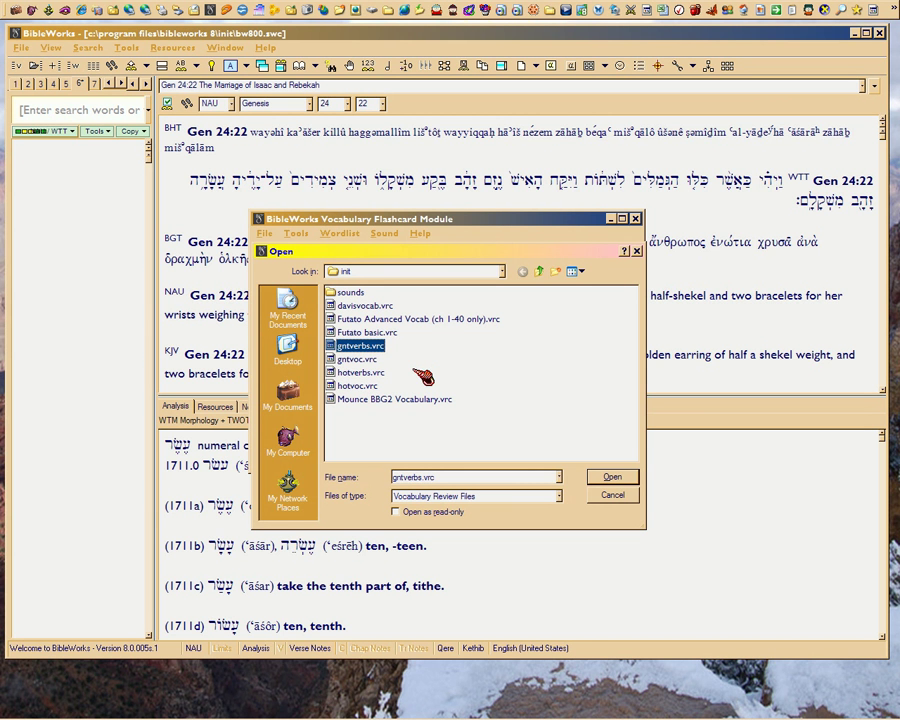
Step: Preview gntvoc, hotverbs, hotvoc and Mounce BBG2 lists, then cancel without loading any
{"action": "key", "text": "Down"}
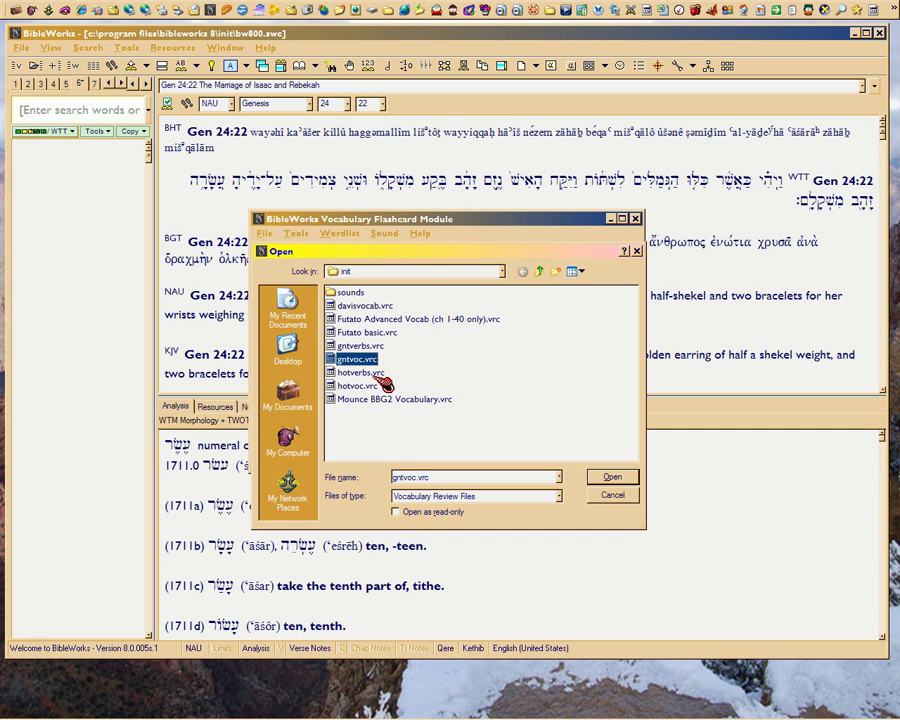
{"action": "key", "text": "Up"}
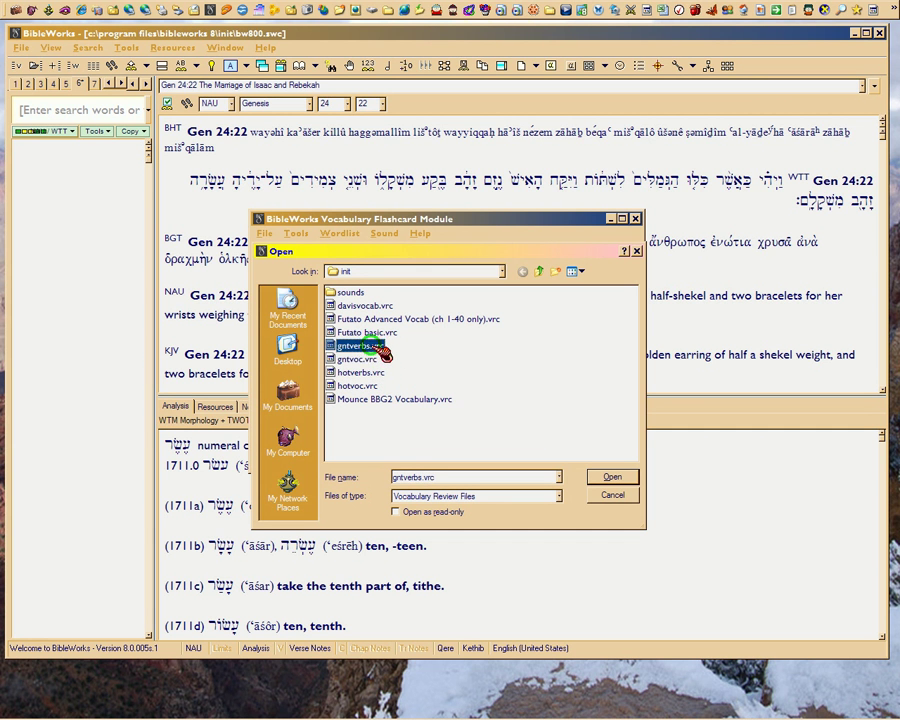
{"action": "key", "text": "Down"}
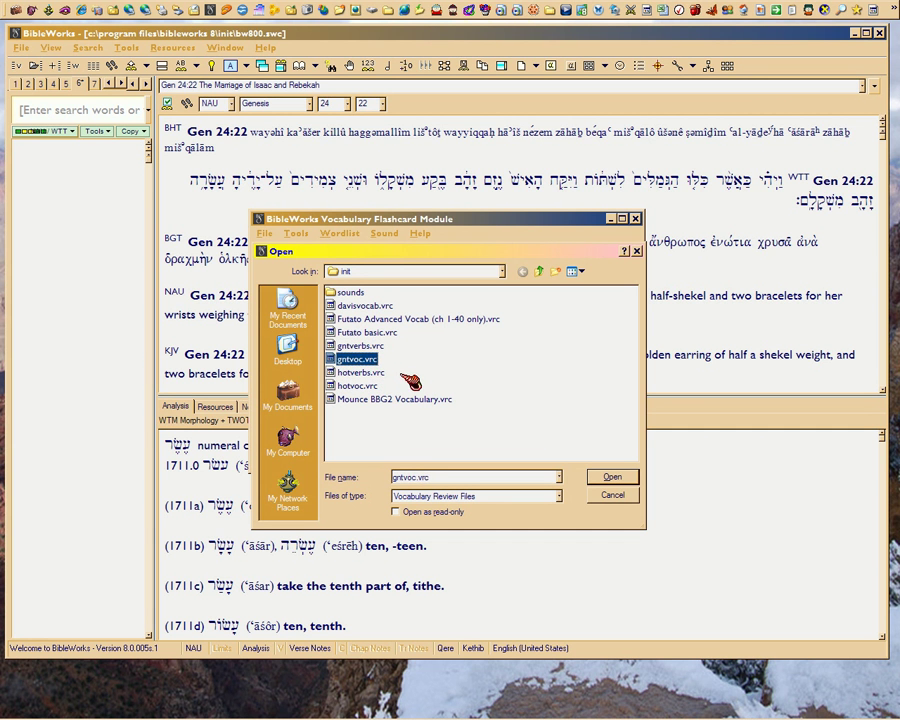
{"action": "key", "text": "Down"}
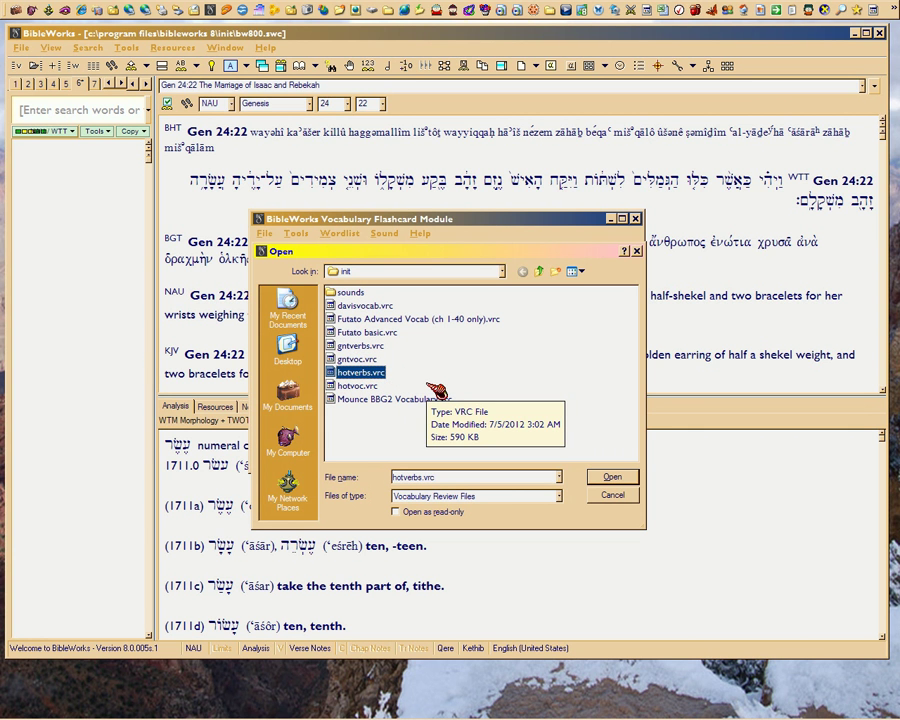
{"action": "key", "text": "Up"}
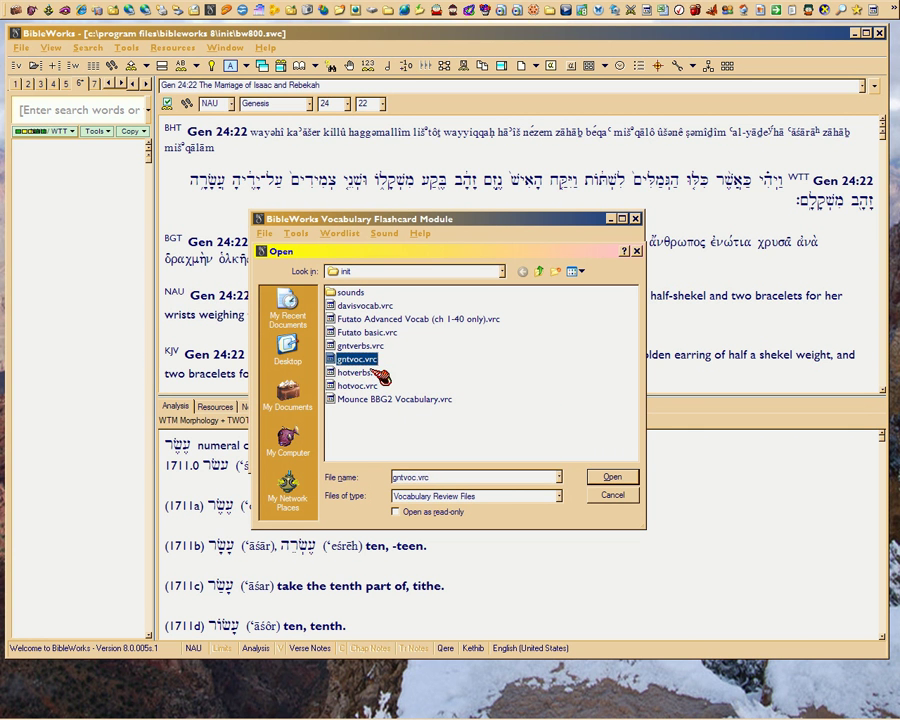
{"action": "left_click", "coordinate": [372, 372]}
{"action": "left_click", "coordinate": [370, 386]}
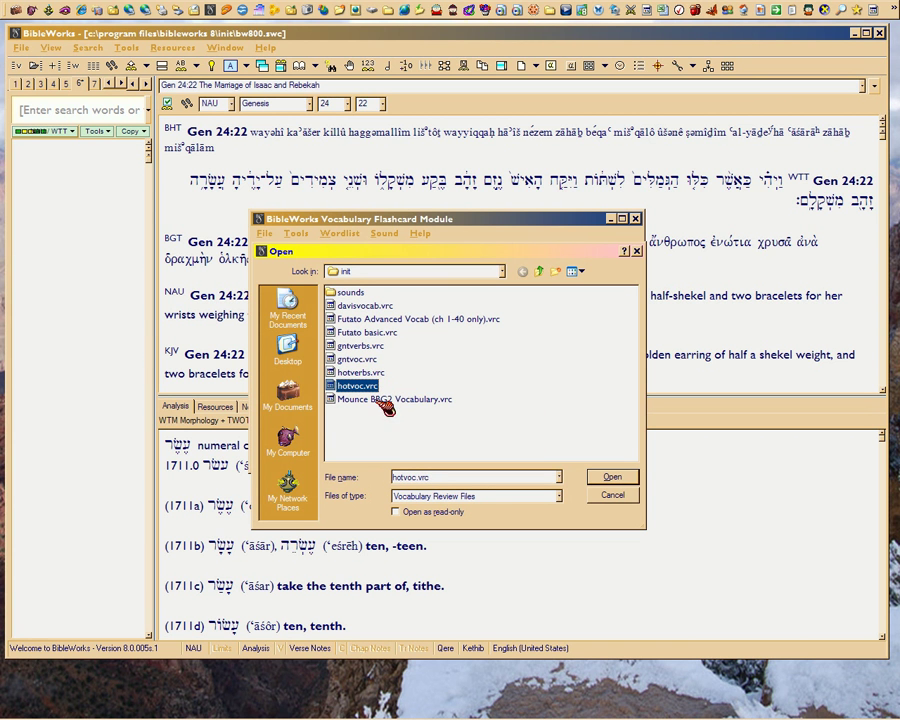
{"action": "left_click", "coordinate": [374, 400]}
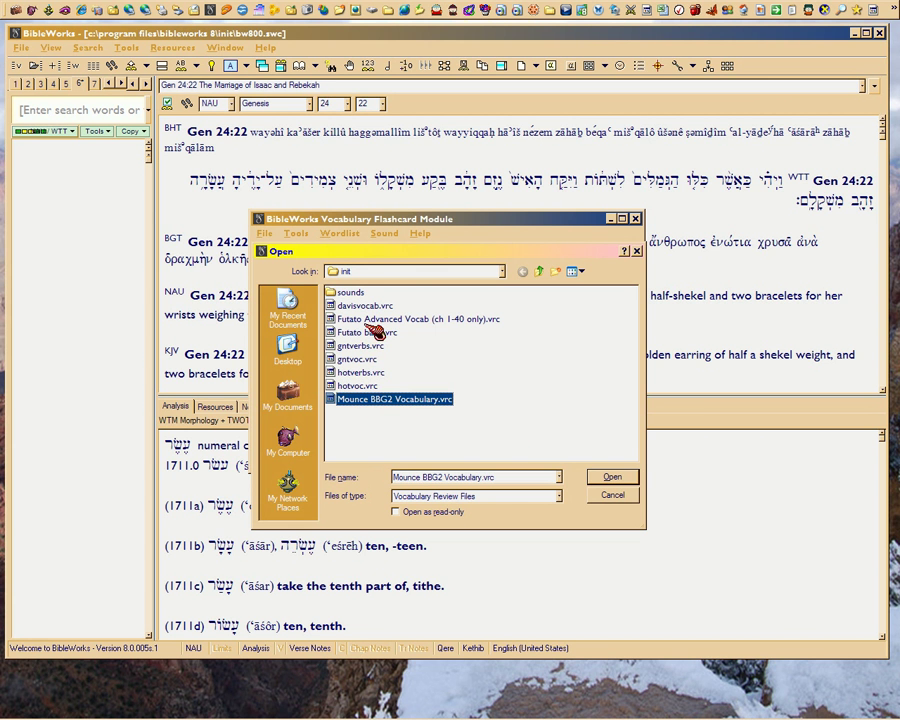
{"action": "left_click", "coordinate": [611, 496]}
Step: Load Futato Advanced Vocab (ch 1-40 only).vrc, the 390-word Hebrew list
{"action": "left_click", "coordinate": [482, 452]}
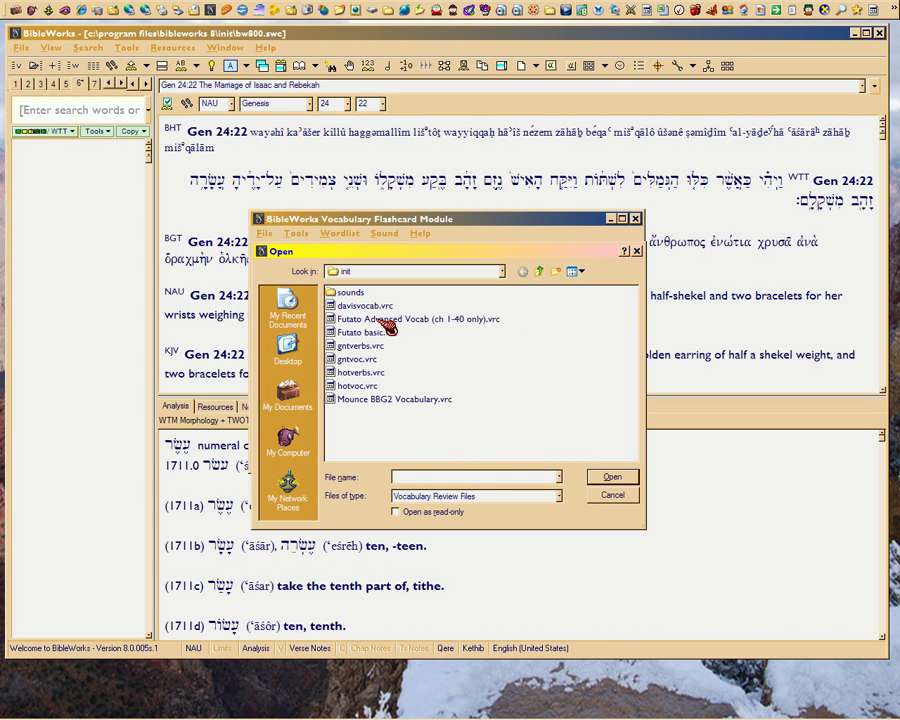
{"action": "left_click", "coordinate": [390, 319]}
{"action": "left_click", "coordinate": [612, 479]}
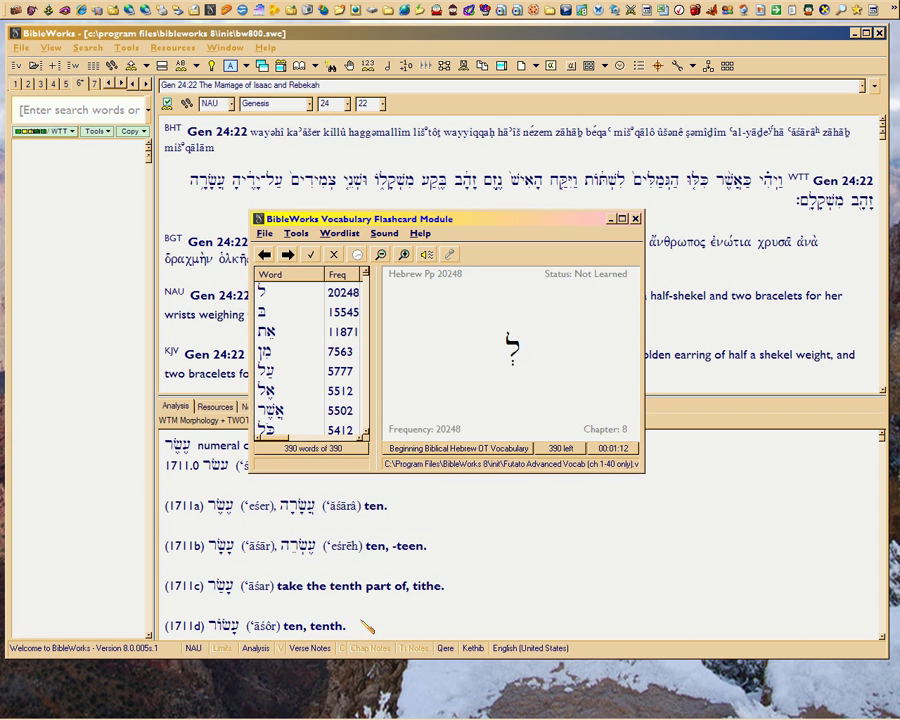
{"action": "mouse_move", "coordinate": [415, 718]}
{"action": "left_click", "coordinate": [268, 236]}
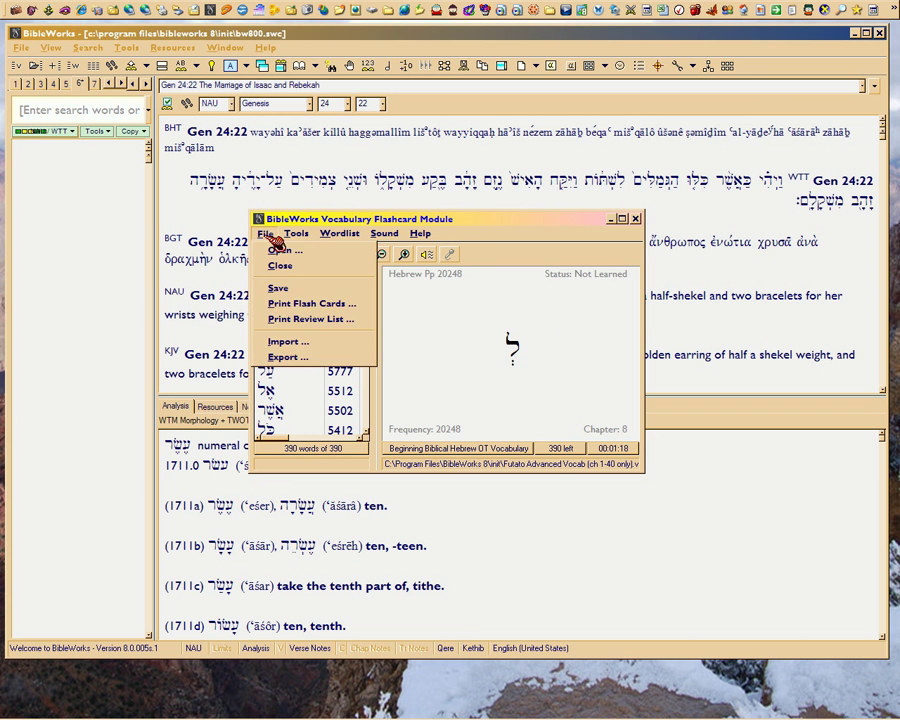
{"action": "left_click", "coordinate": [296, 236]}
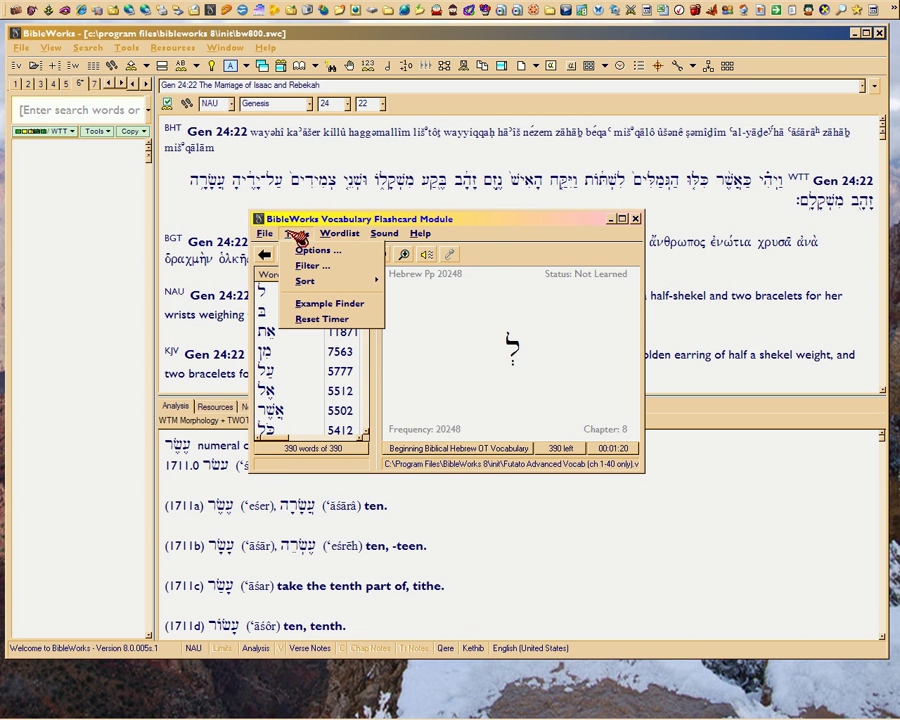
{"action": "left_click", "coordinate": [302, 250]}
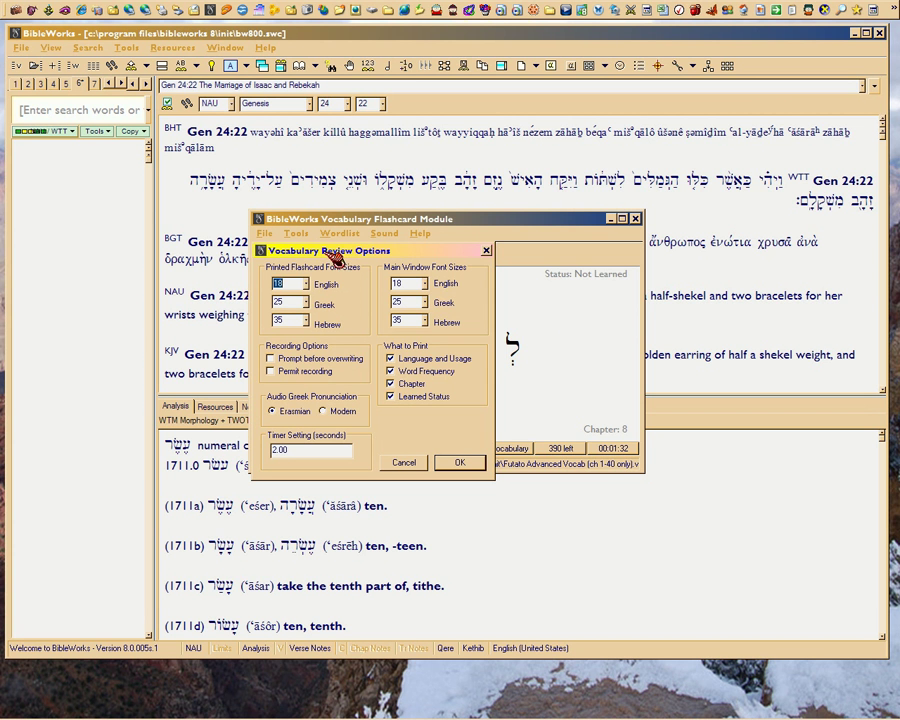
{"action": "left_click", "coordinate": [404, 462]}
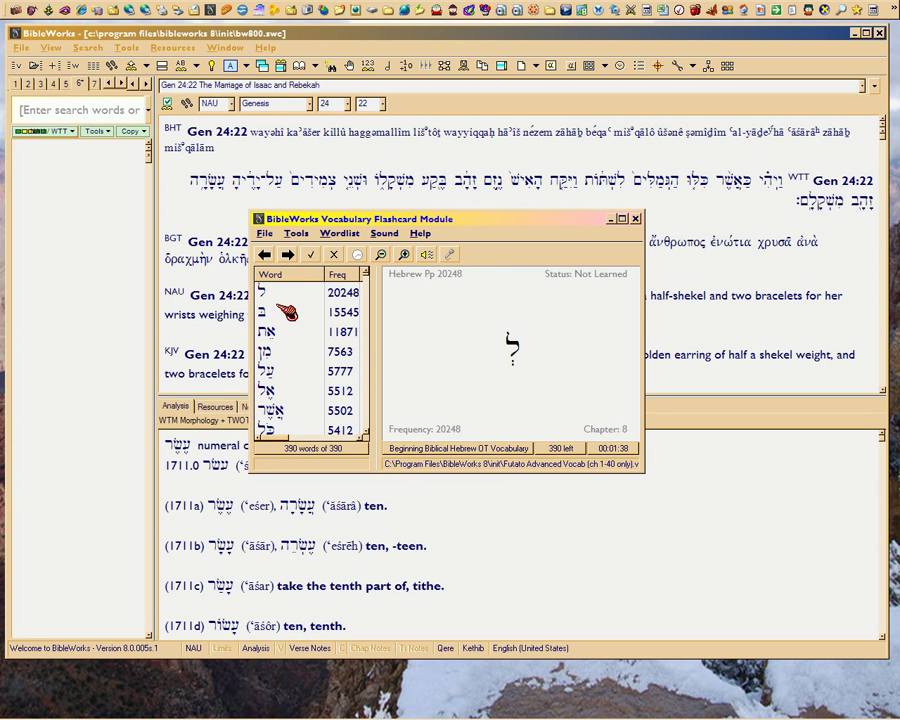
Step: Sort the Futato list alphabetically by Word and show the אֲדָמָה flashcard
{"action": "left_click", "coordinate": [298, 276]}
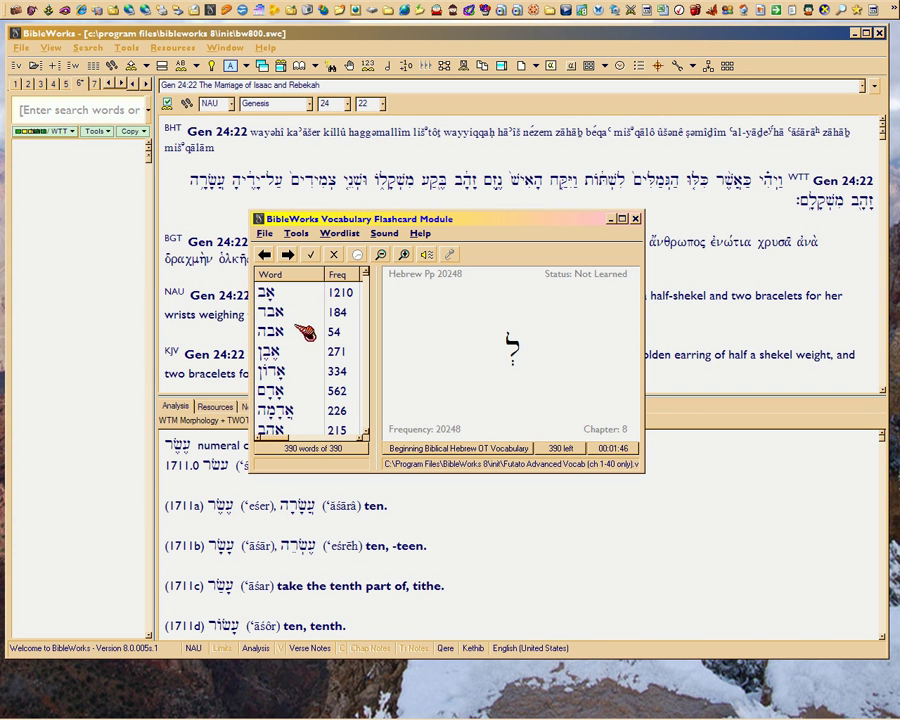
{"action": "scroll", "coordinate": [312, 372], "scroll_direction": "down", "scroll_amount": 1}
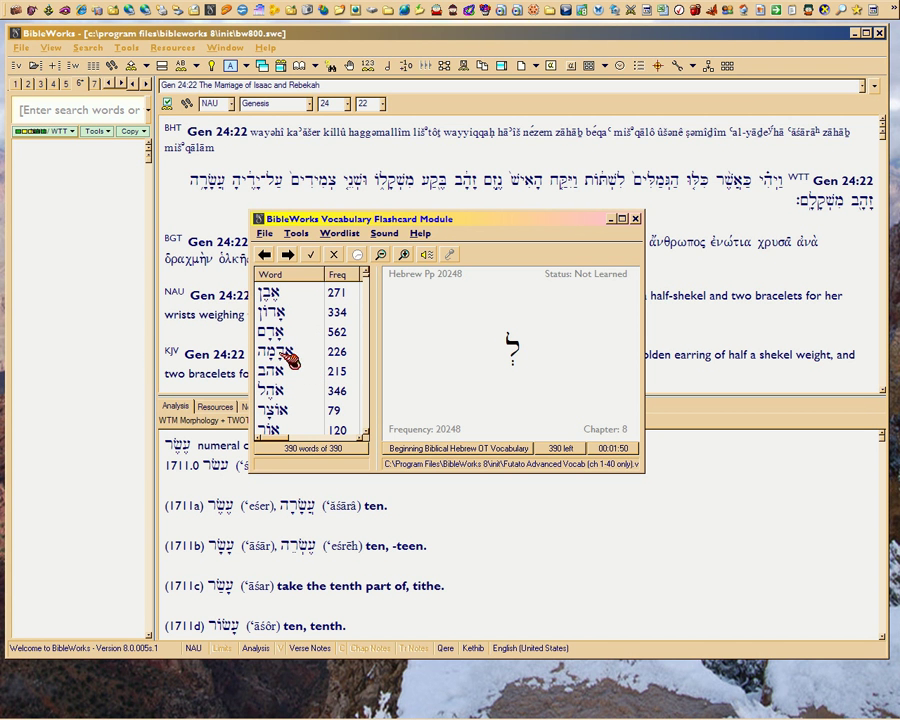
{"action": "left_click", "coordinate": [288, 354]}
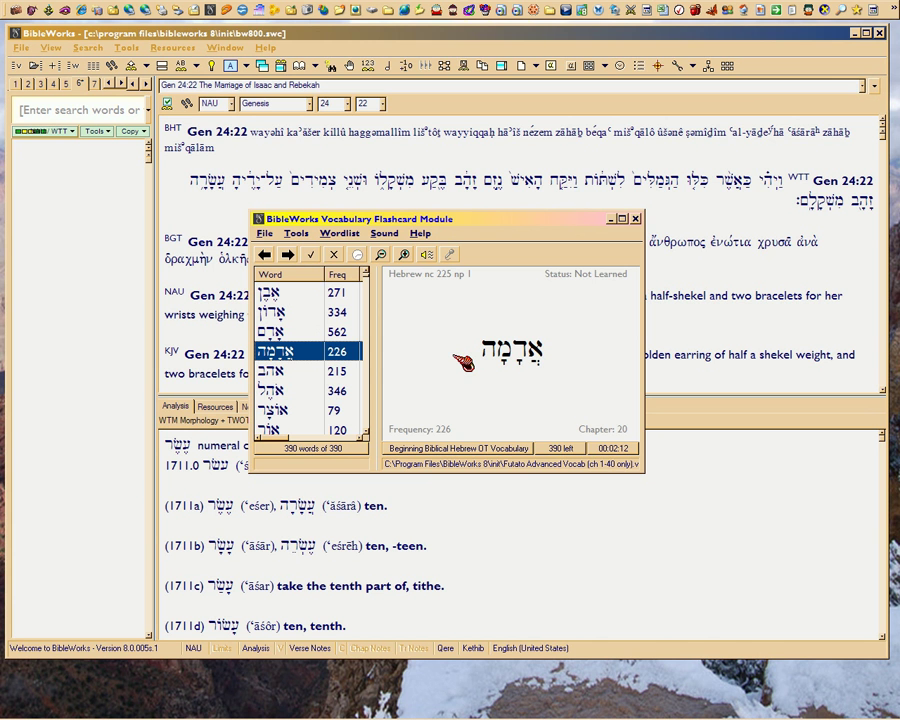
Step: Show and play pronunciations for אהב and אוצר, ending on אוצר (frequency 79, chapter 38)
{"action": "left_click", "coordinate": [287, 378]}
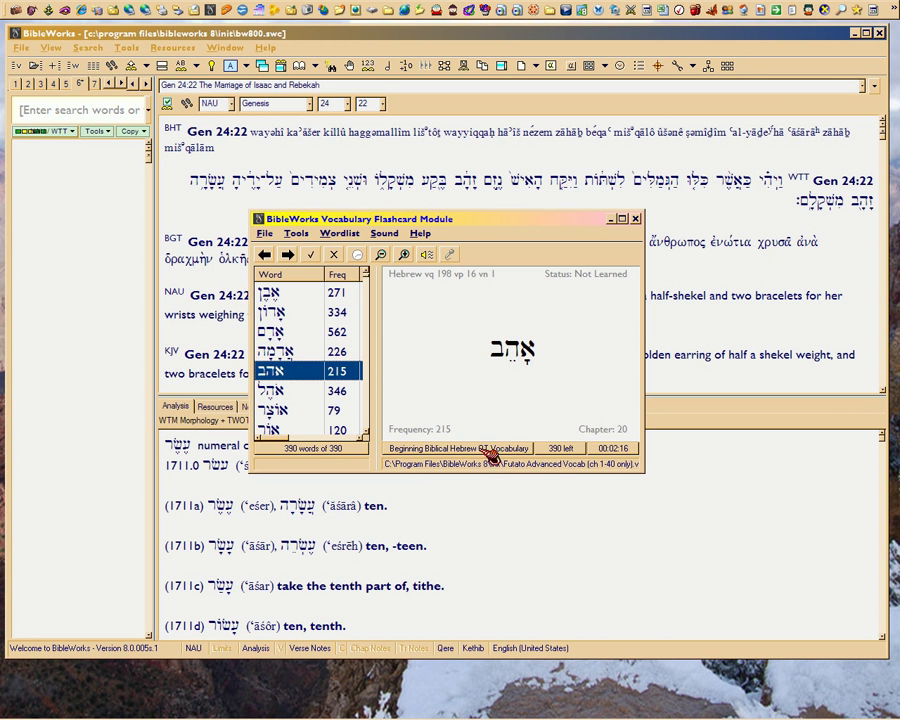
{"action": "left_click", "coordinate": [428, 256]}
{"action": "mouse_move", "coordinate": [377, 718]}
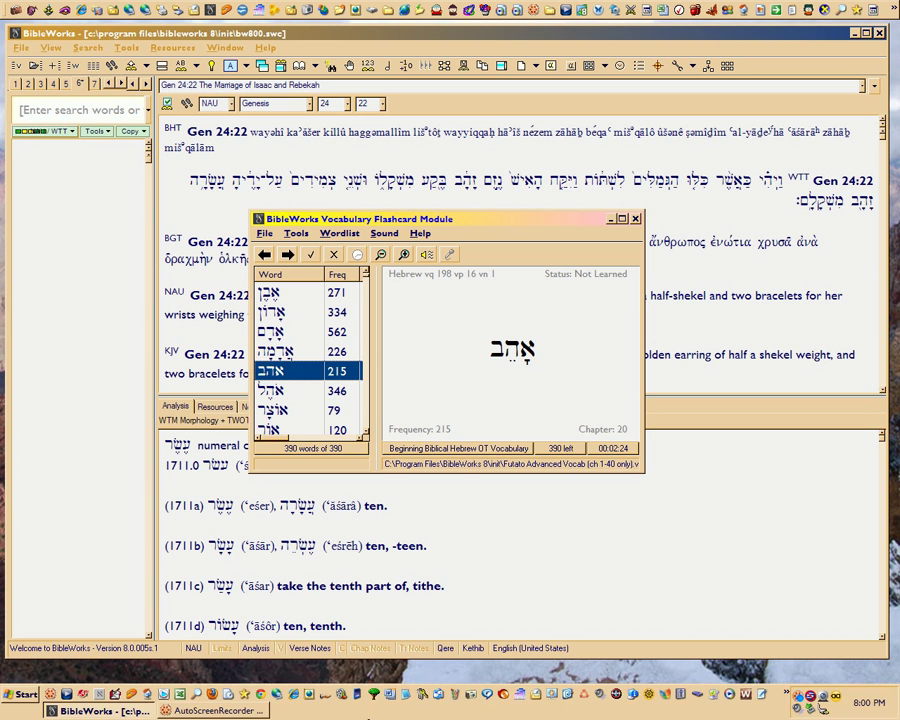
{"action": "left_click", "coordinate": [291, 413]}
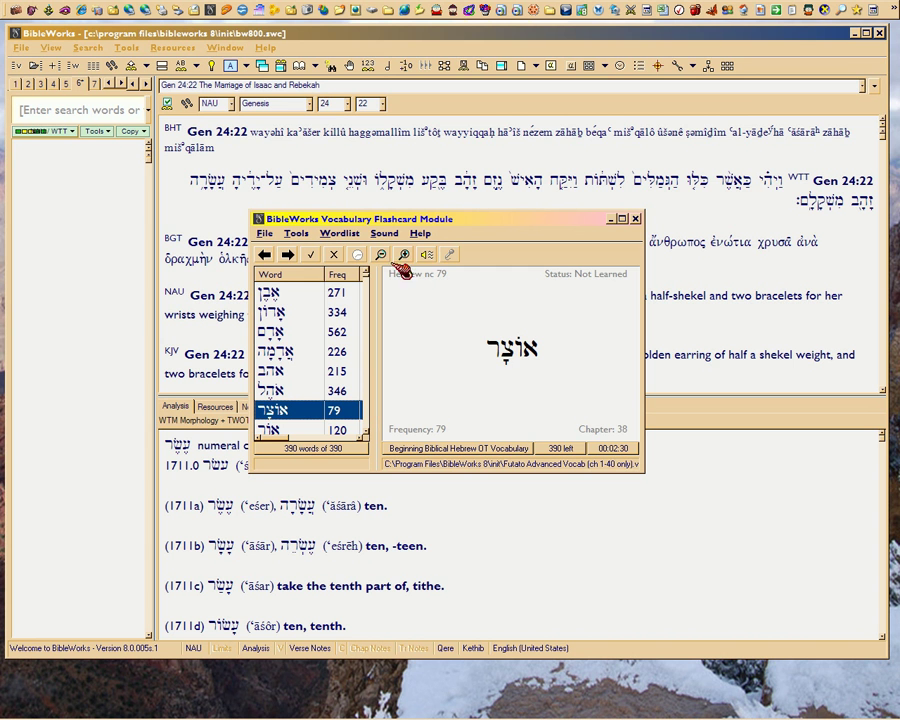
{"action": "left_click", "coordinate": [427, 254]}
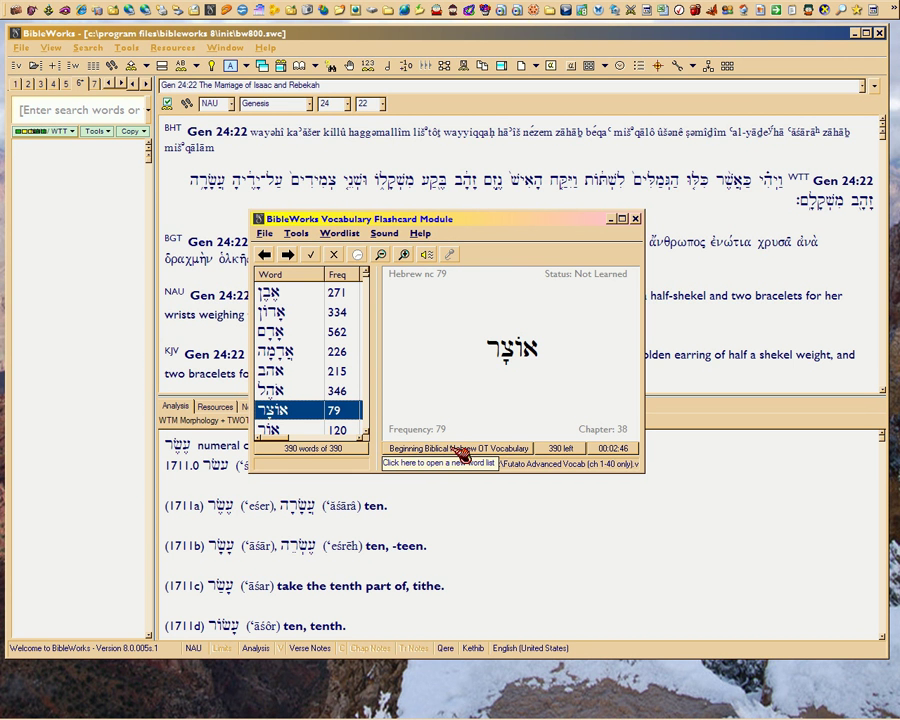
{"action": "mouse_move", "coordinate": [818, 708]}
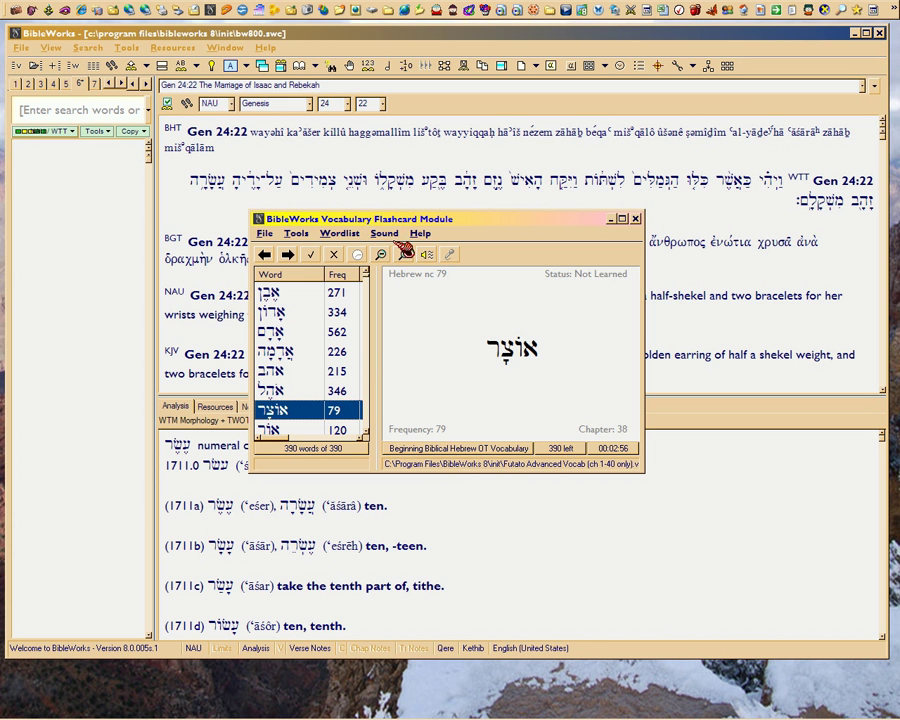
Step: Open the Open dialog listing the init folder's nine .vrc vocabulary files
{"action": "left_click", "coordinate": [446, 450]}
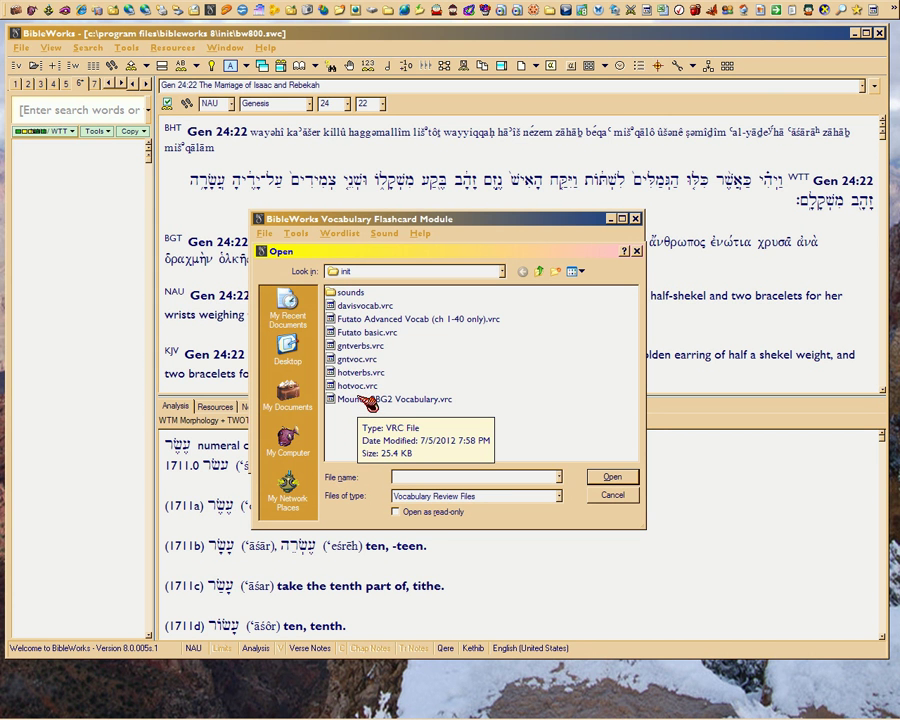
Step: Cancel the Open dialog, keeping the Futato Advanced list on the אוֹצָר card
{"action": "left_click", "coordinate": [611, 498]}
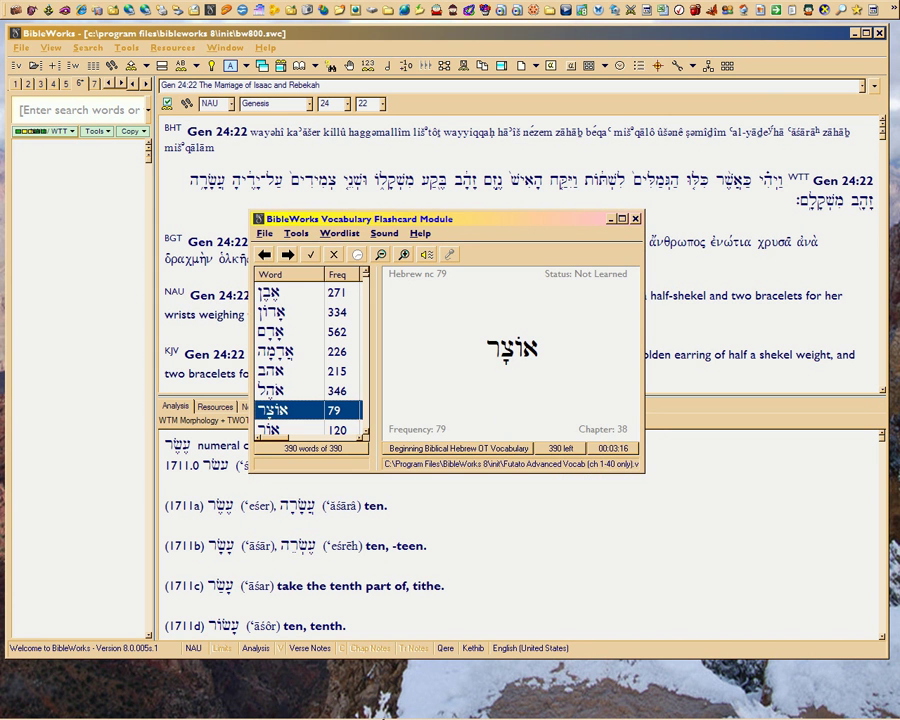